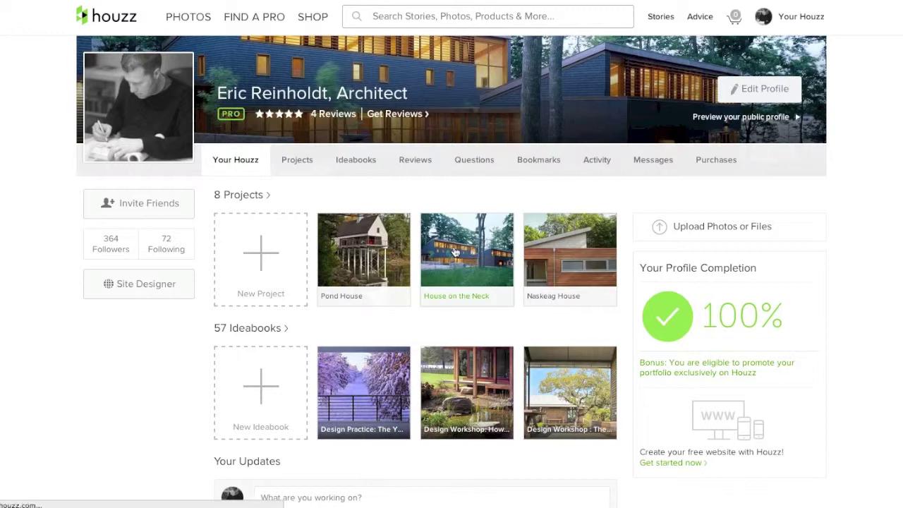
- Open the House on the Neck project from the profile and look through its photos as far as the kitchen
{"action": "left_click", "coordinate": [455, 252]}
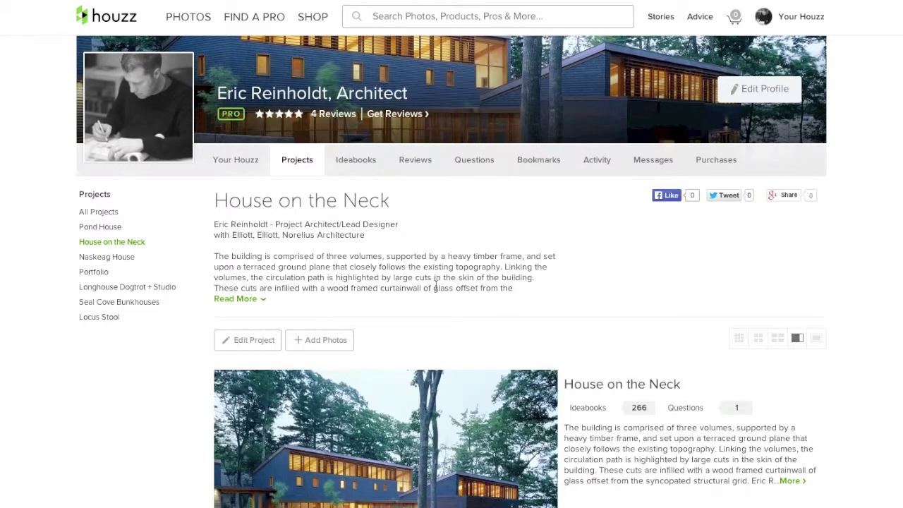
{"action": "scroll", "coordinate": [435, 288], "scroll_direction": "down", "scroll_amount": 5}
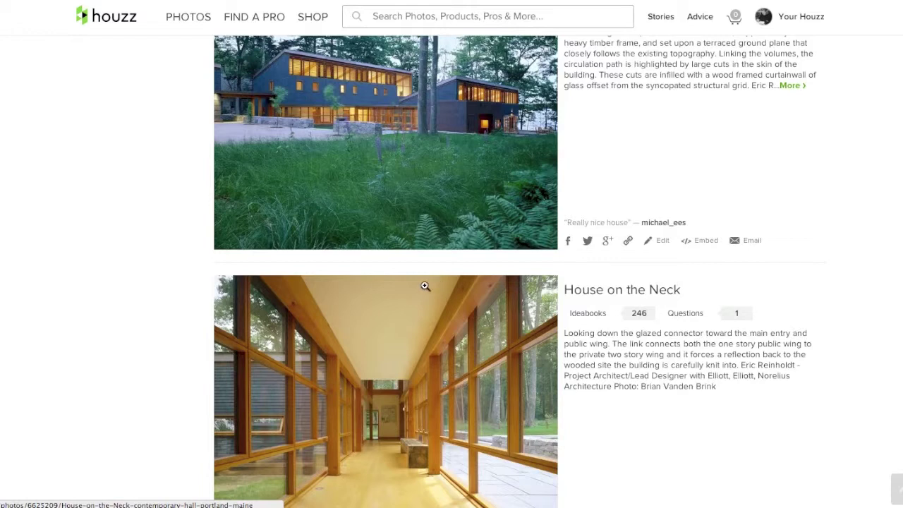
{"action": "scroll", "coordinate": [425, 287], "scroll_direction": "down", "scroll_amount": 3}
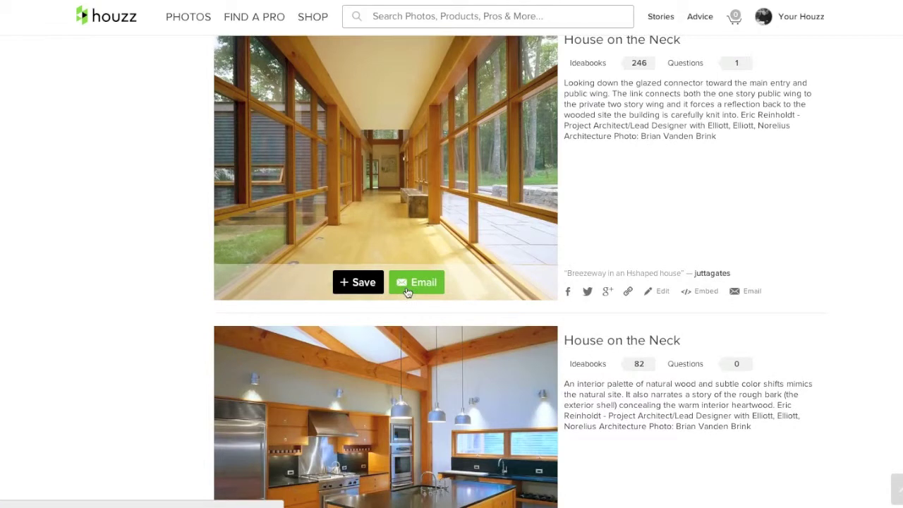
{"action": "scroll", "coordinate": [407, 290], "scroll_direction": "down", "scroll_amount": 2}
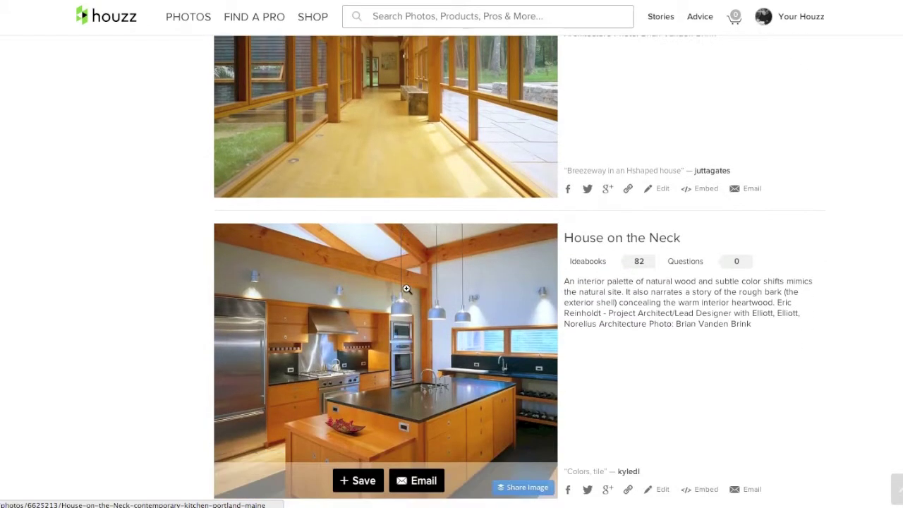
- View the House on the Neck kitchen photo enlarged and step back through the two preceding project photos
{"action": "left_click", "coordinate": [407, 284]}
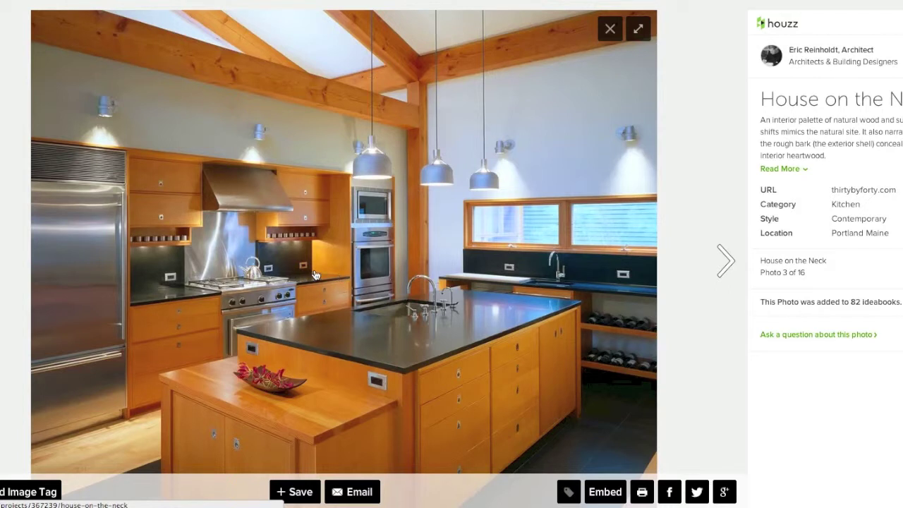
{"action": "left_click", "coordinate": [2, 236]}
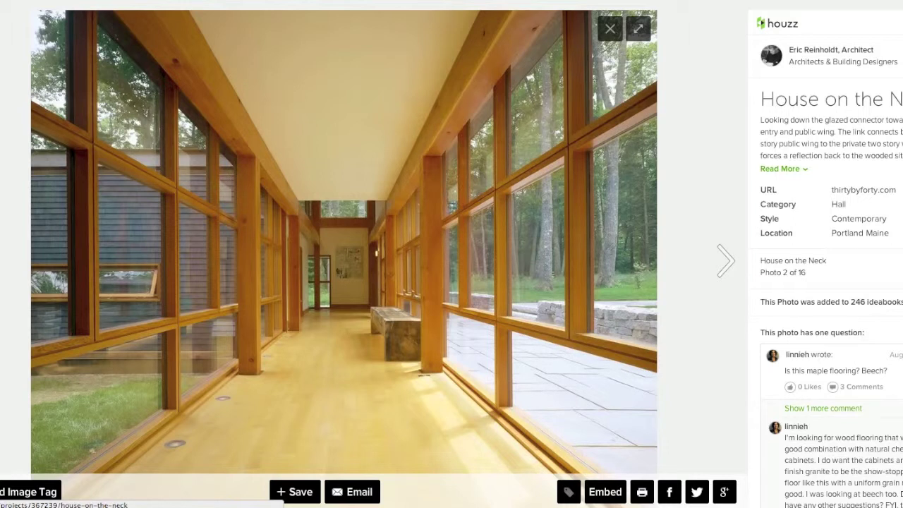
{"action": "left_click", "coordinate": [1, 236]}
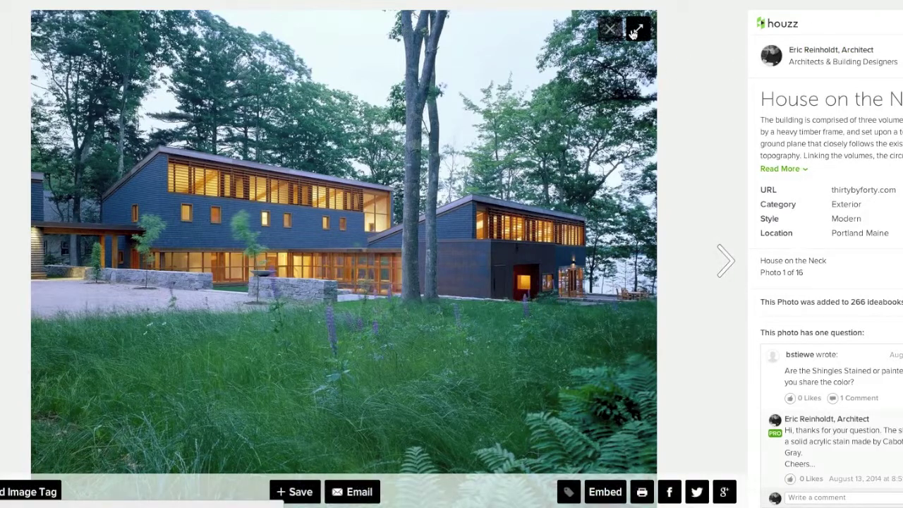
{"action": "left_click", "coordinate": [610, 28]}
- View the floor plan at the end of the House on the Neck project enlarged and highlight its Category entry
{"action": "scroll", "coordinate": [439, 294], "scroll_direction": "down", "scroll_amount": 2}
{"action": "scroll", "coordinate": [438, 294], "scroll_direction": "down", "scroll_amount": 10}
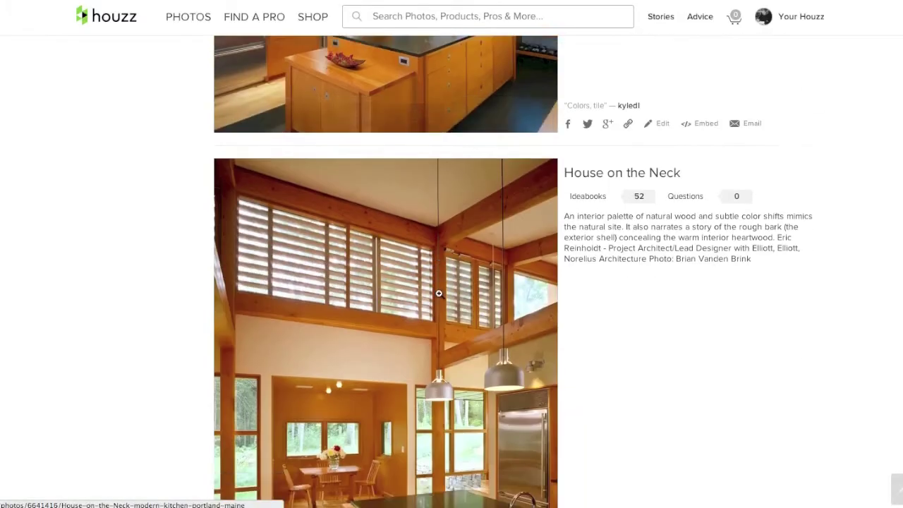
{"action": "scroll", "coordinate": [366, 276], "scroll_direction": "down", "scroll_amount": 20}
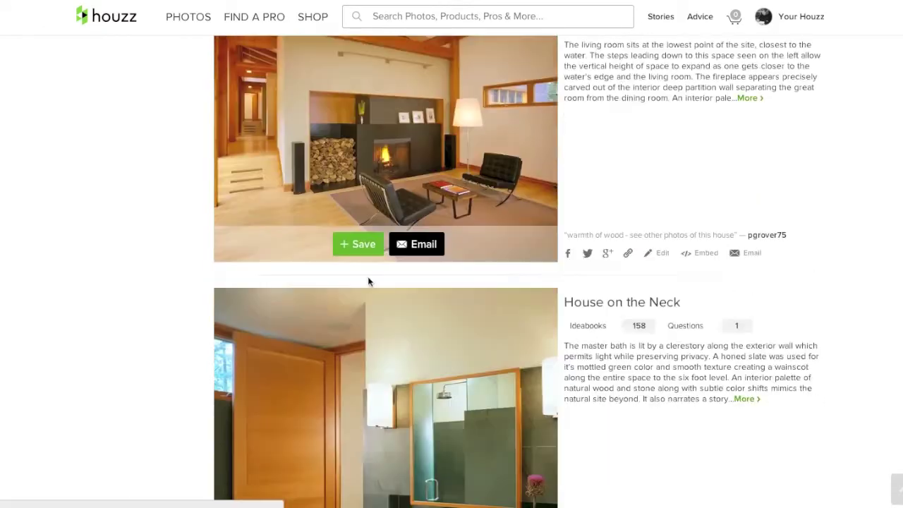
{"action": "scroll", "coordinate": [364, 278], "scroll_direction": "down", "scroll_amount": 20}
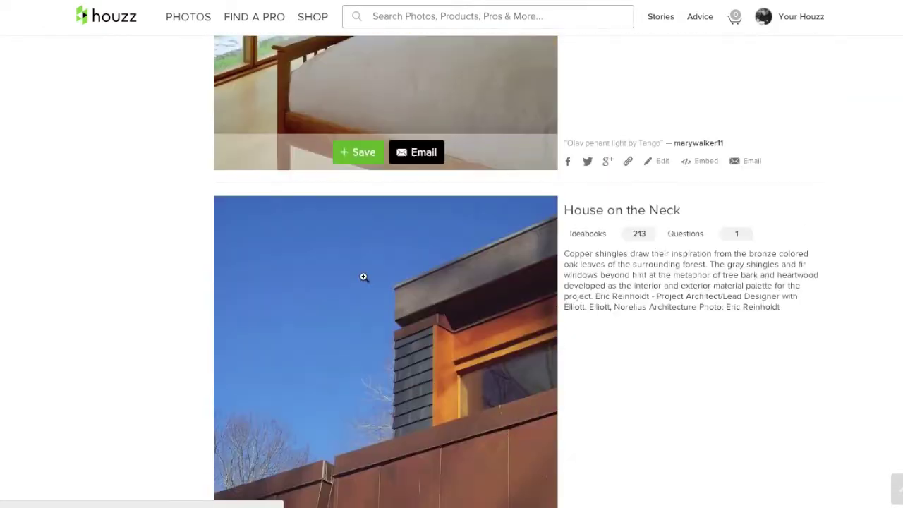
{"action": "scroll", "coordinate": [356, 280], "scroll_direction": "down", "scroll_amount": 20}
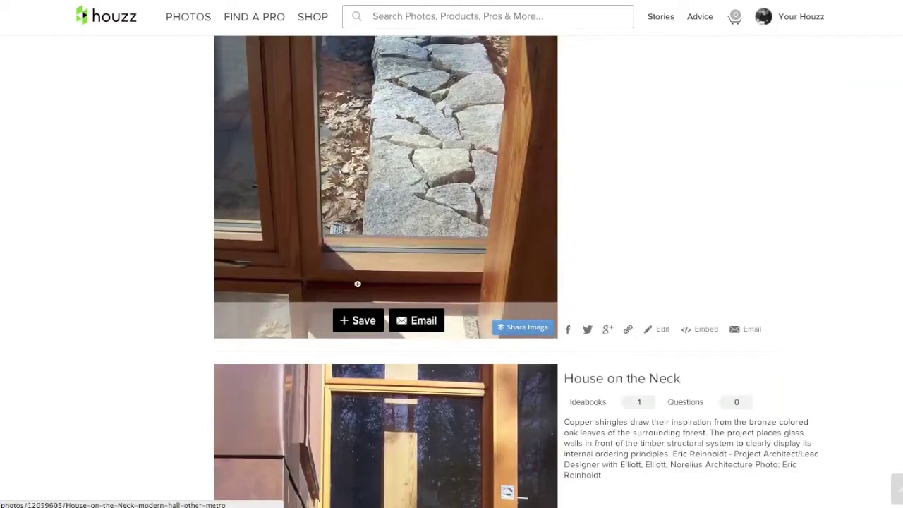
{"action": "scroll", "coordinate": [360, 292], "scroll_direction": "down", "scroll_amount": 20}
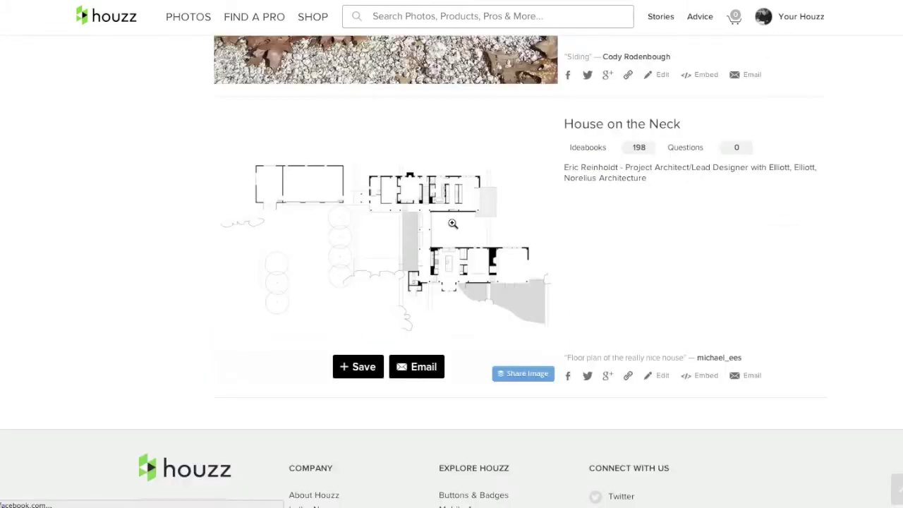
{"action": "left_click", "coordinate": [453, 224]}
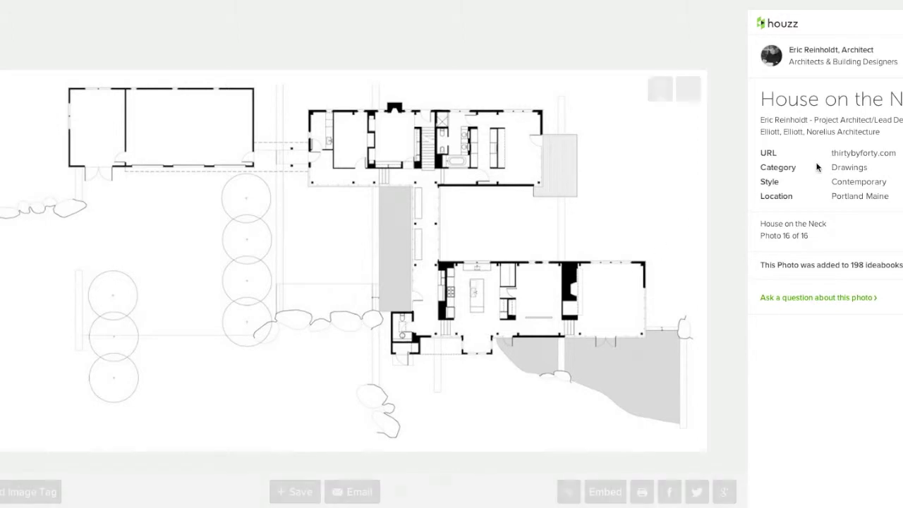
{"action": "left_click_drag", "start_coordinate": [768, 168], "coordinate": [869, 173]}
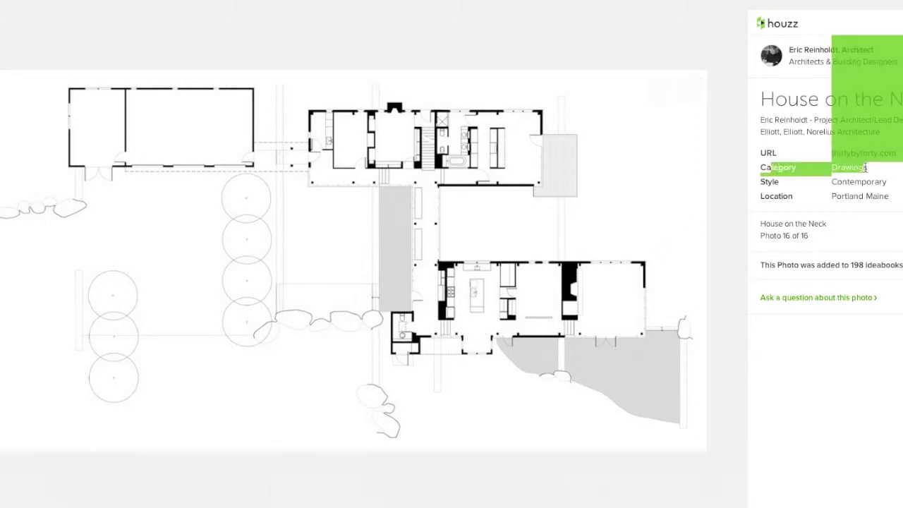
{"action": "left_click", "coordinate": [869, 174]}
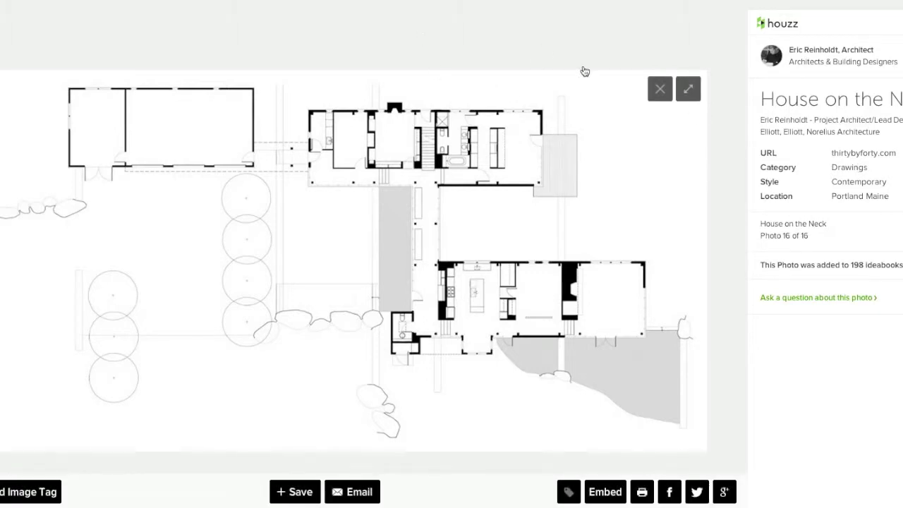
{"action": "left_click", "coordinate": [659, 89]}
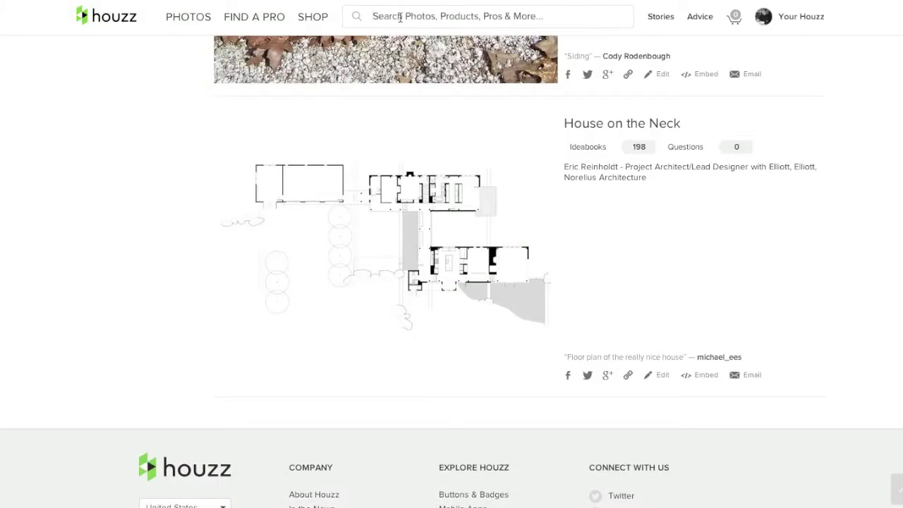
- Search Photos for "floor plan" and glance over the start of the results page
{"action": "left_click", "coordinate": [400, 16]}
{"action": "type", "text": "floo"}
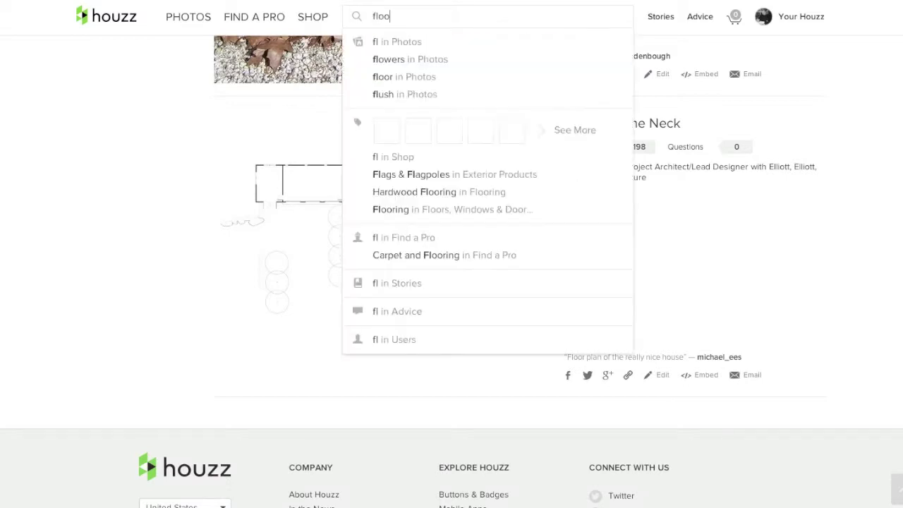
{"action": "type", "text": "r plan"}
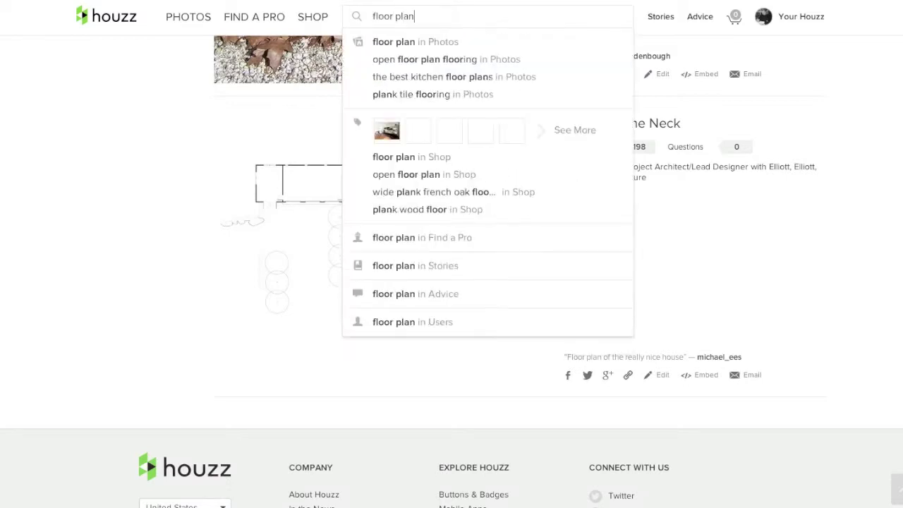
{"action": "left_click", "coordinate": [434, 42]}
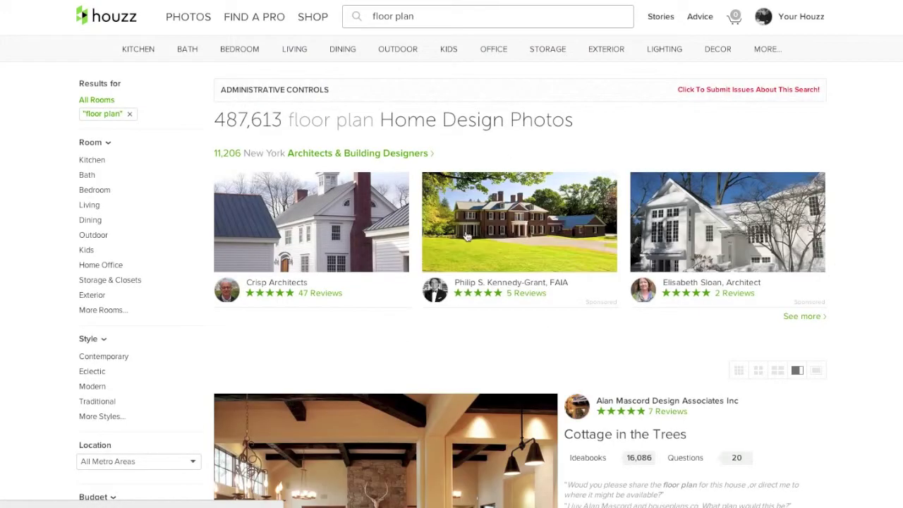
{"action": "scroll", "coordinate": [516, 295], "scroll_direction": "down", "scroll_amount": 1}
{"action": "scroll", "coordinate": [516, 295], "scroll_direction": "down", "scroll_amount": 1}
{"action": "scroll", "coordinate": [424, 56], "scroll_direction": "up", "scroll_amount": 2}
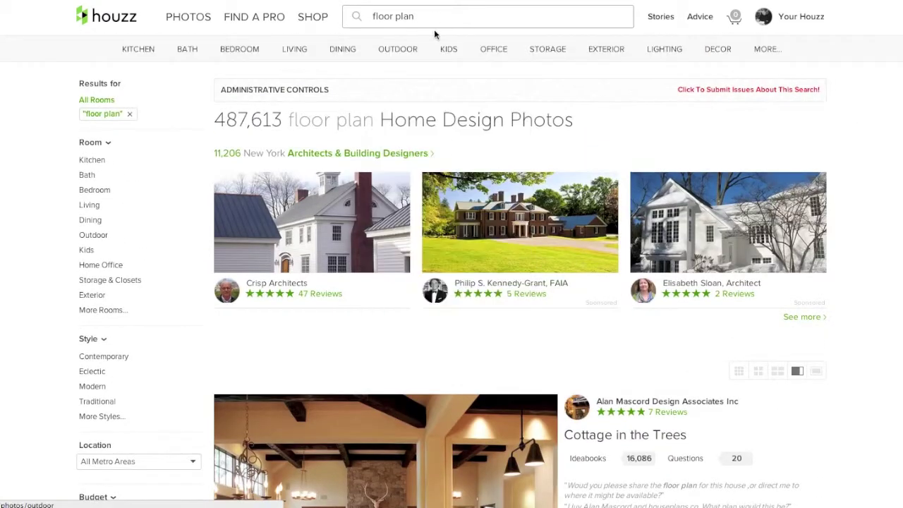
- Repeat the "floor plan" search in Photos and examine what kinds of photos the results contain
{"action": "left_click", "coordinate": [428, 19]}
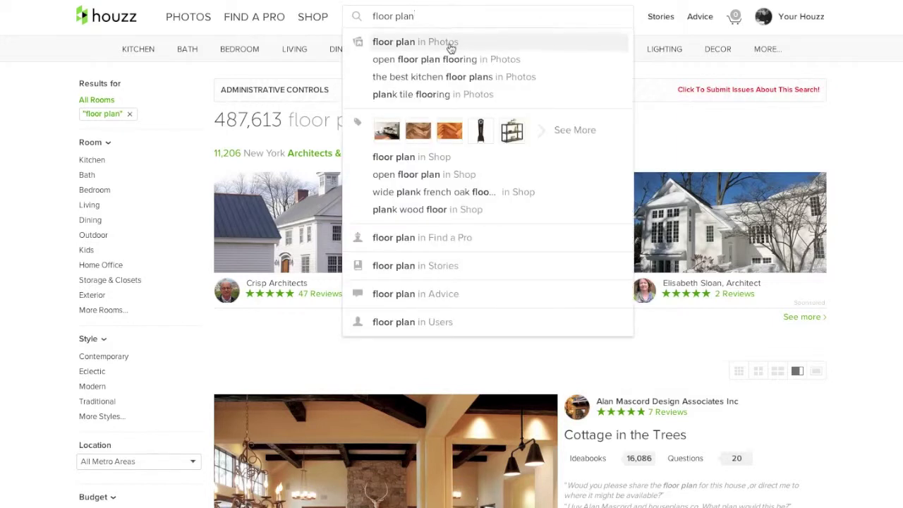
{"action": "left_click", "coordinate": [452, 46]}
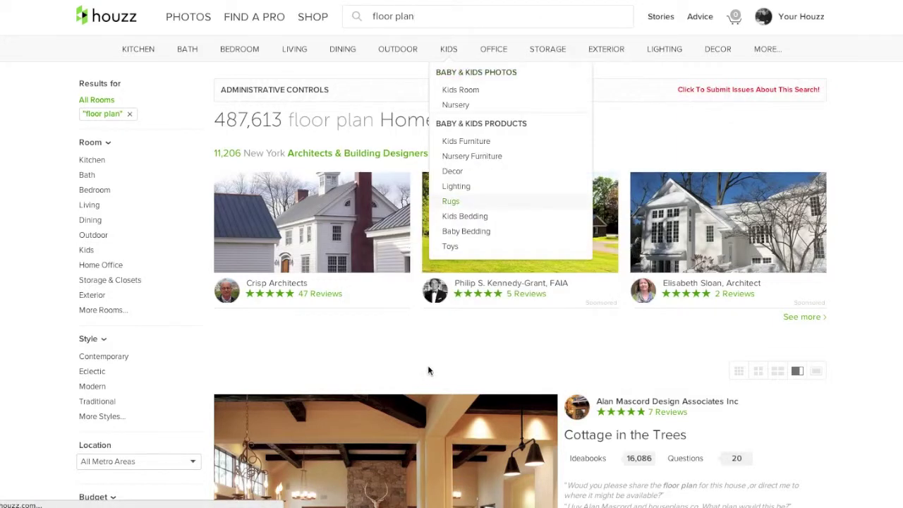
{"action": "scroll", "coordinate": [526, 369], "scroll_direction": "down", "scroll_amount": 15}
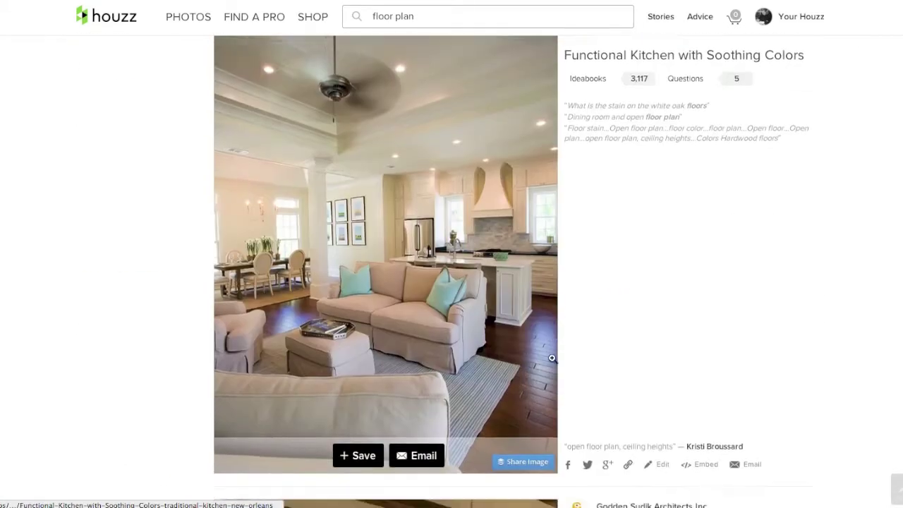
{"action": "scroll", "coordinate": [537, 359], "scroll_direction": "down", "scroll_amount": 3}
{"action": "scroll", "coordinate": [381, 399], "scroll_direction": "down", "scroll_amount": 5}
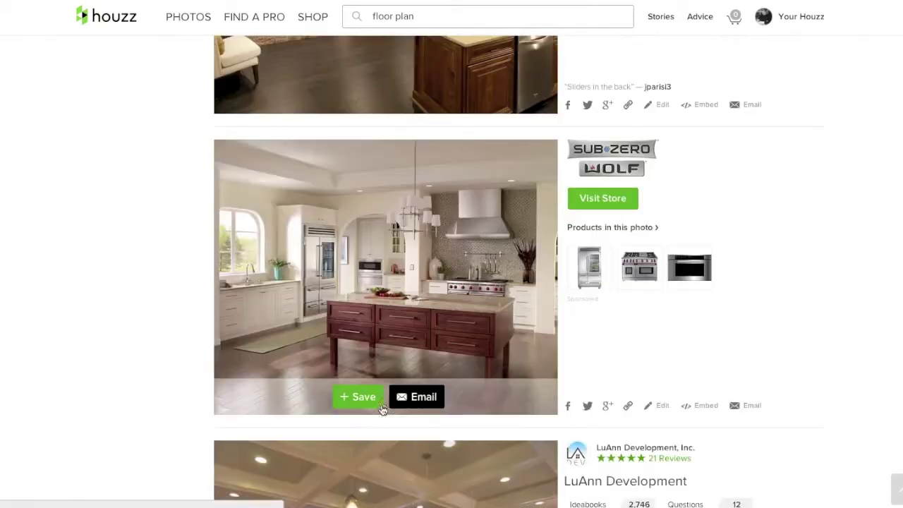
{"action": "scroll", "coordinate": [379, 399], "scroll_direction": "down", "scroll_amount": 3}
{"action": "scroll", "coordinate": [381, 388], "scroll_direction": "up", "scroll_amount": 10}
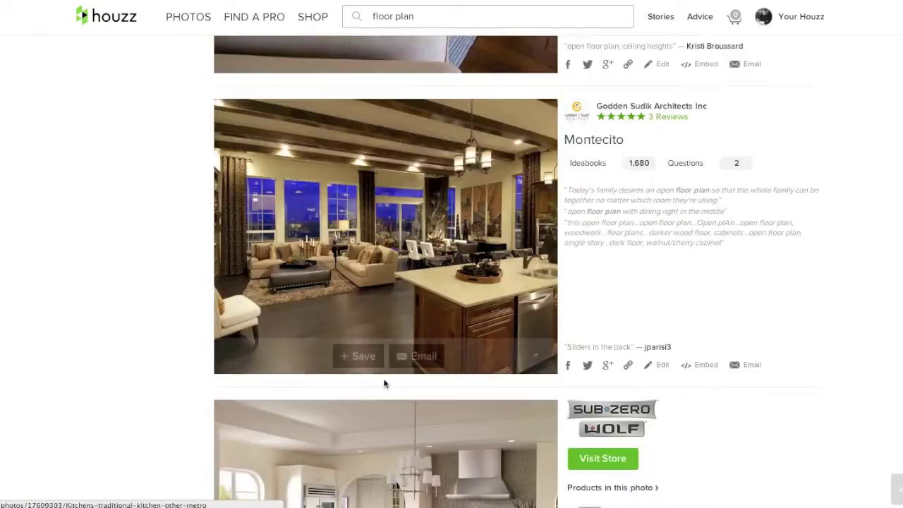
{"action": "scroll", "coordinate": [403, 336], "scroll_direction": "up", "scroll_amount": 10}
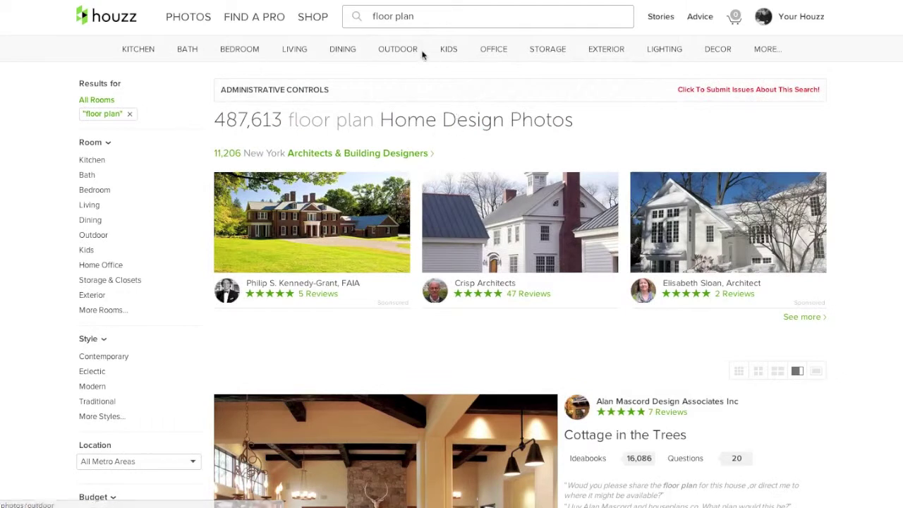
- Return to the Your Houzz profile and open the Pond House project to view its first photo
{"action": "left_click", "coordinate": [419, 16]}
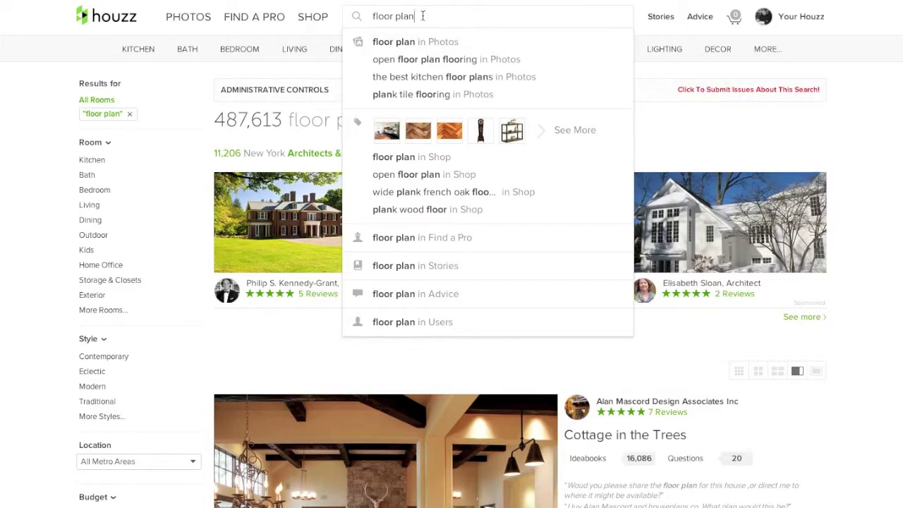
{"action": "mouse_move", "coordinate": [798, 17]}
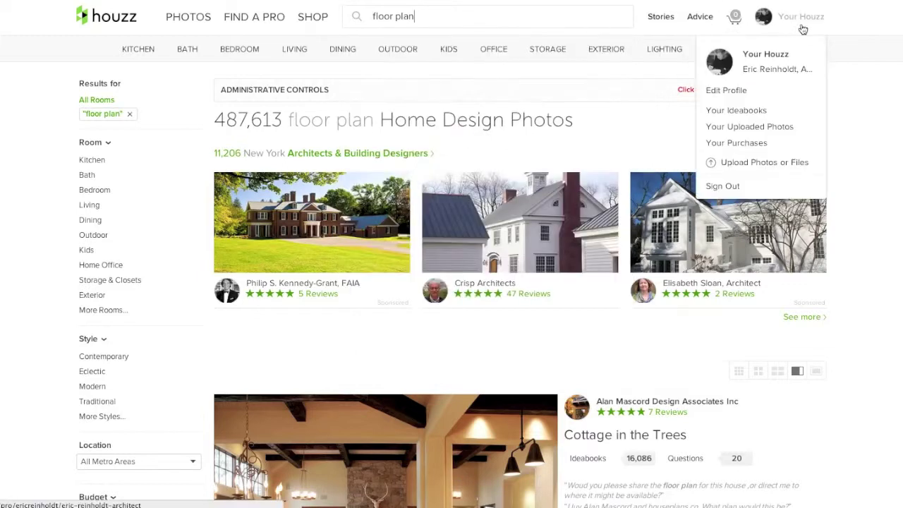
{"action": "left_click", "coordinate": [764, 64]}
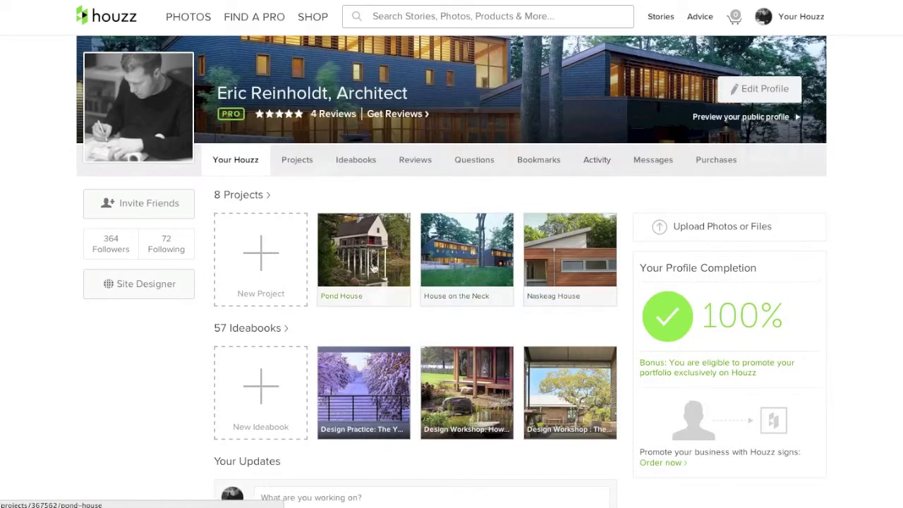
{"action": "left_click", "coordinate": [373, 267]}
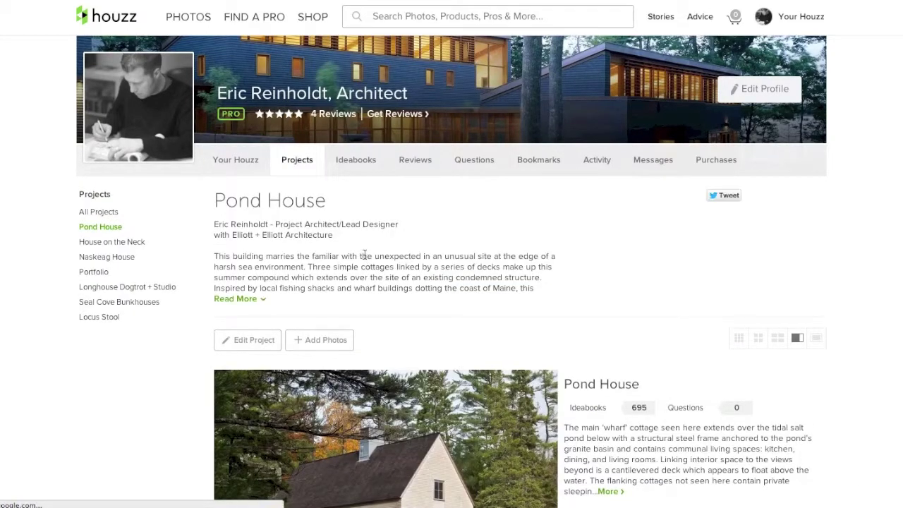
{"action": "scroll", "coordinate": [151, 456], "scroll_direction": "down", "scroll_amount": 5}
{"action": "scroll", "coordinate": [321, 332], "scroll_direction": "down", "scroll_amount": 1}
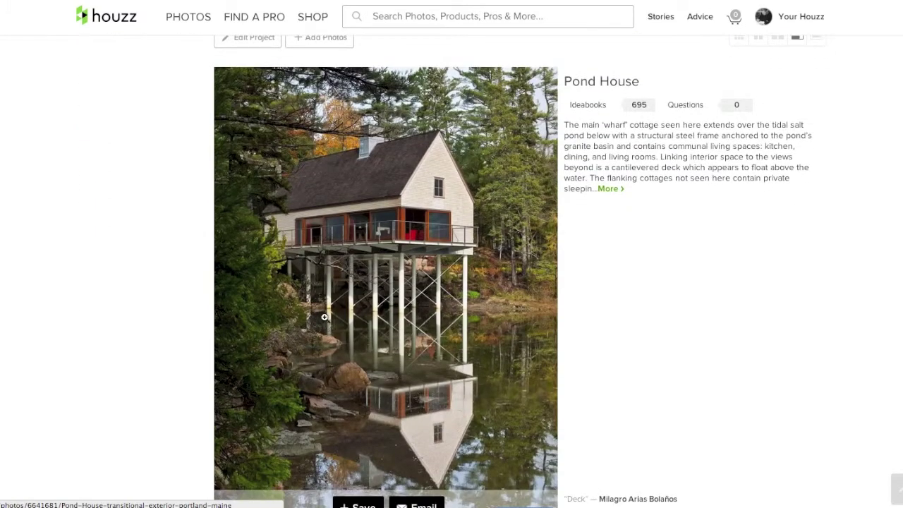
- Open the page of the first Pond House photo and review its description, URL, contributor notes and user comments
{"action": "scroll", "coordinate": [333, 299], "scroll_direction": "down", "scroll_amount": 1}
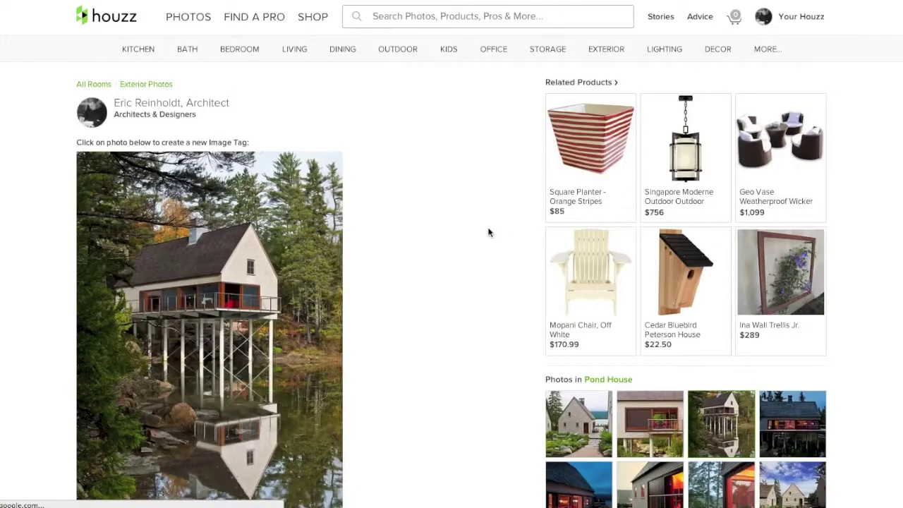
{"action": "scroll", "coordinate": [407, 242], "scroll_direction": "down", "scroll_amount": 5}
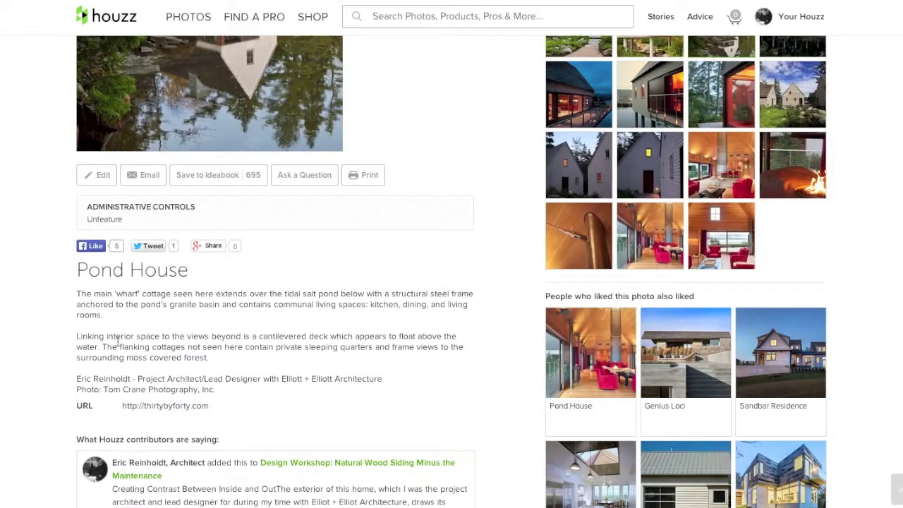
{"action": "scroll", "coordinate": [252, 387], "scroll_direction": "up", "scroll_amount": 2}
{"action": "left_click_drag", "start_coordinate": [79, 391], "coordinate": [287, 480]}
{"action": "left_click", "coordinate": [286, 481]}
{"action": "scroll", "coordinate": [293, 452], "scroll_direction": "down", "scroll_amount": 5}
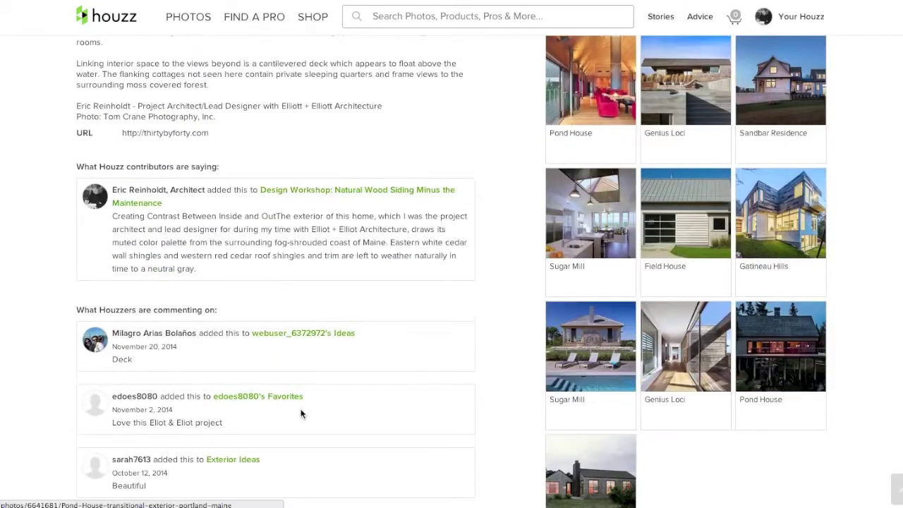
{"action": "scroll", "coordinate": [302, 402], "scroll_direction": "up", "scroll_amount": 5}
{"action": "scroll", "coordinate": [300, 388], "scroll_direction": "up", "scroll_amount": 3}
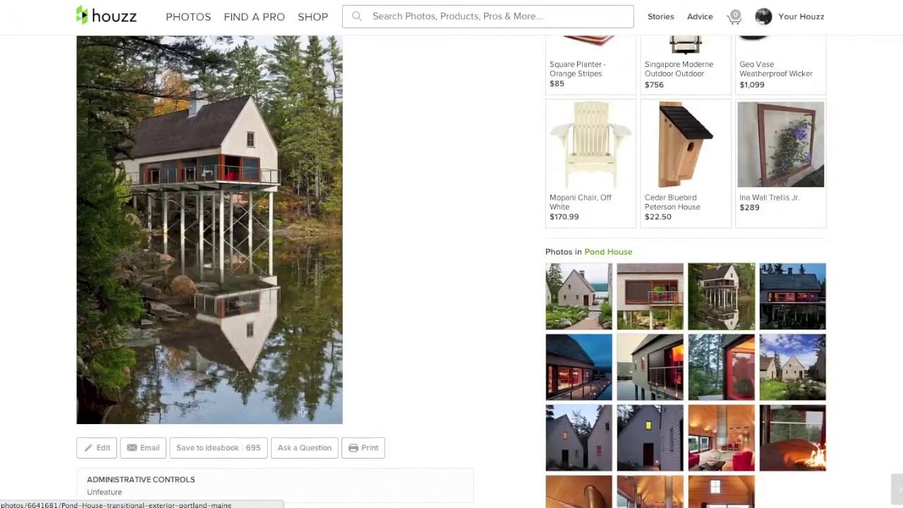
- Open the Pond House photo's details for editing and review its title, category, style, location, web link, keywords and description
{"action": "left_click", "coordinate": [90, 450]}
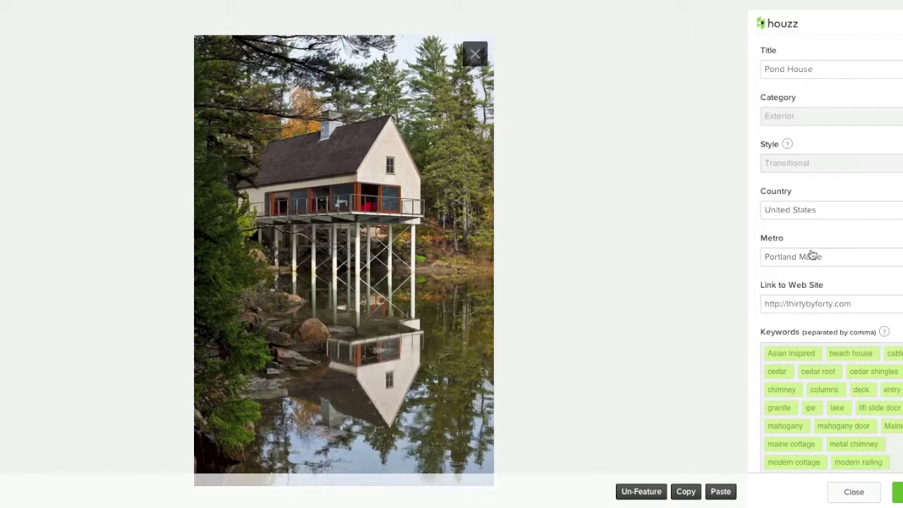
{"action": "scroll", "coordinate": [739, 241], "scroll_direction": "down", "scroll_amount": 3}
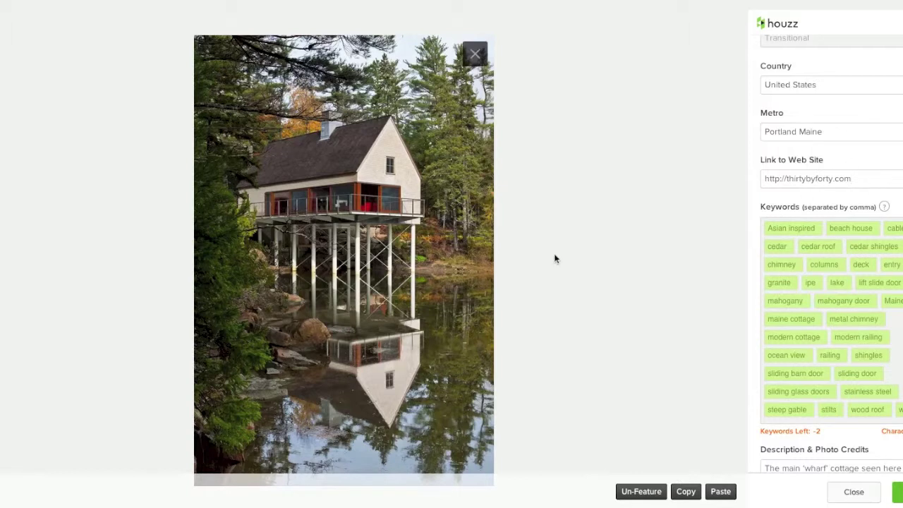
{"action": "scroll", "coordinate": [890, 267], "scroll_direction": "down", "scroll_amount": 2}
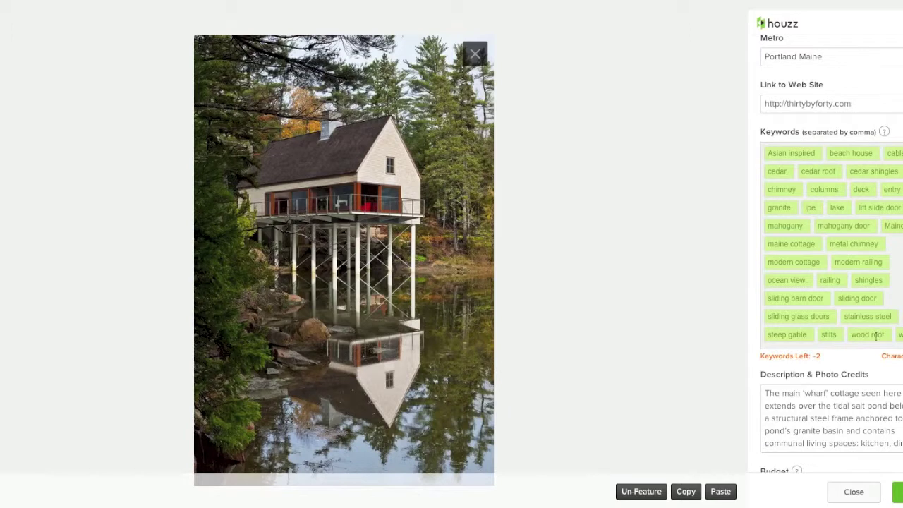
{"action": "scroll", "coordinate": [858, 344], "scroll_direction": "down", "scroll_amount": 3}
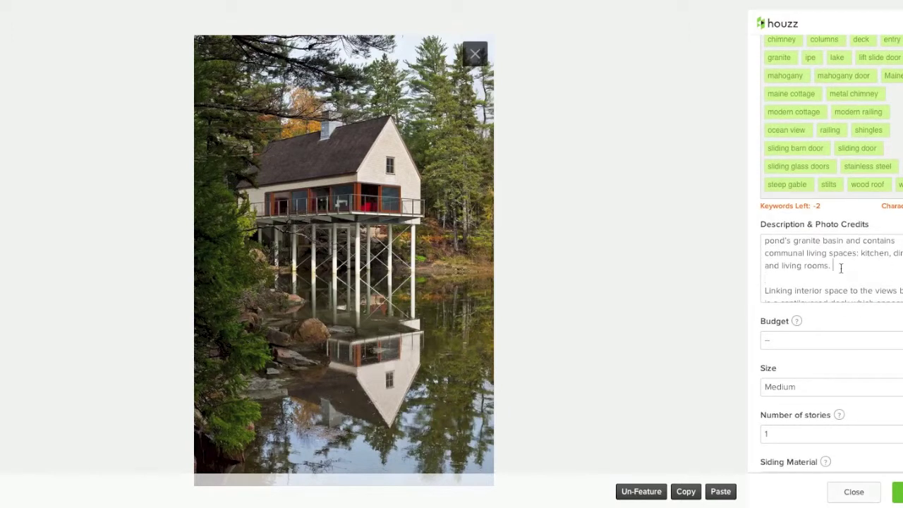
{"action": "left_click_drag", "start_coordinate": [848, 267], "coordinate": [730, 220]}
{"action": "left_click", "coordinate": [832, 268]}
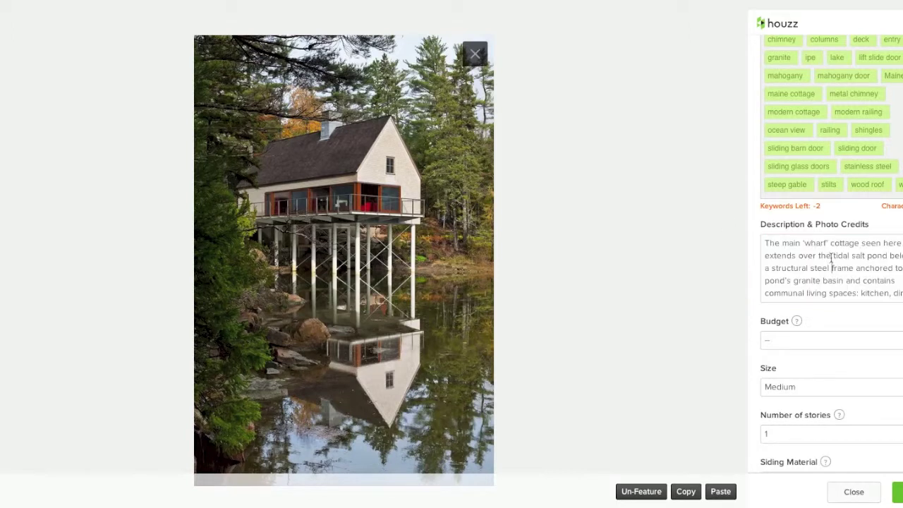
- Set the Pond House photo's Roof type to Gable and leave the photo details form
{"action": "scroll", "coordinate": [833, 261], "scroll_direction": "down", "scroll_amount": 3}
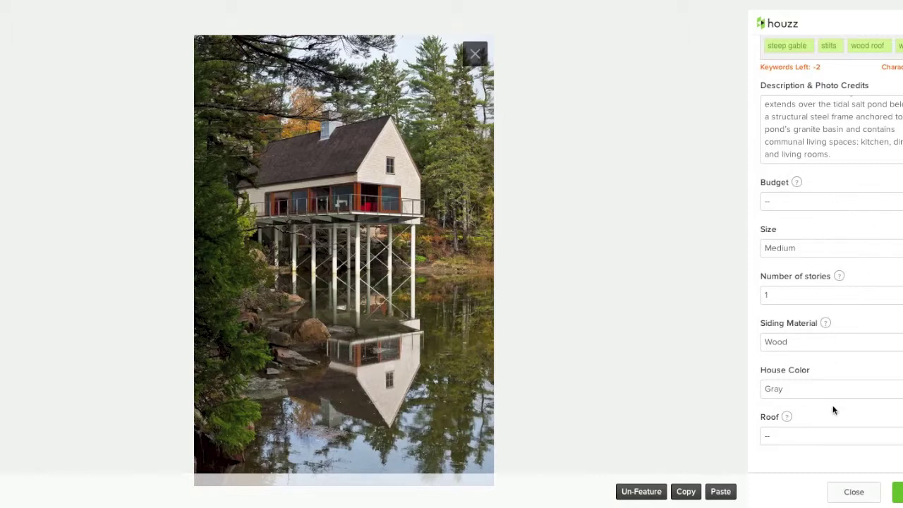
{"action": "left_click", "coordinate": [806, 438]}
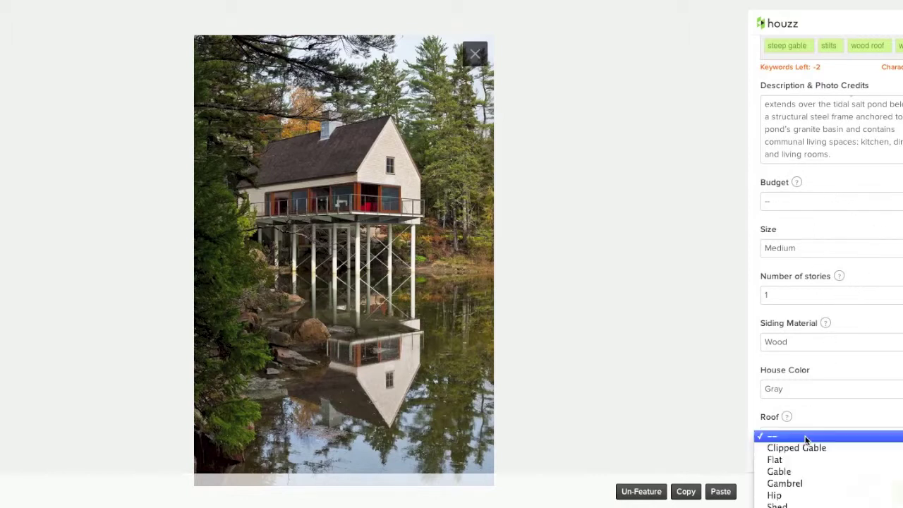
{"action": "left_click", "coordinate": [789, 471]}
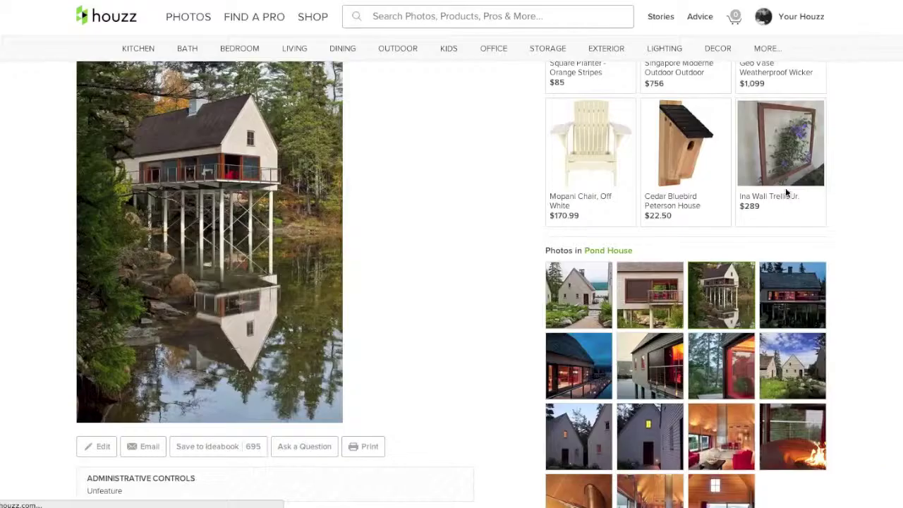
- Review the Pond House photo page, including its description, sharing options, contributor notes and photos liked by the same people
{"action": "scroll", "coordinate": [296, 242], "scroll_direction": "up", "scroll_amount": 2}
{"action": "scroll", "coordinate": [309, 254], "scroll_direction": "down", "scroll_amount": 2}
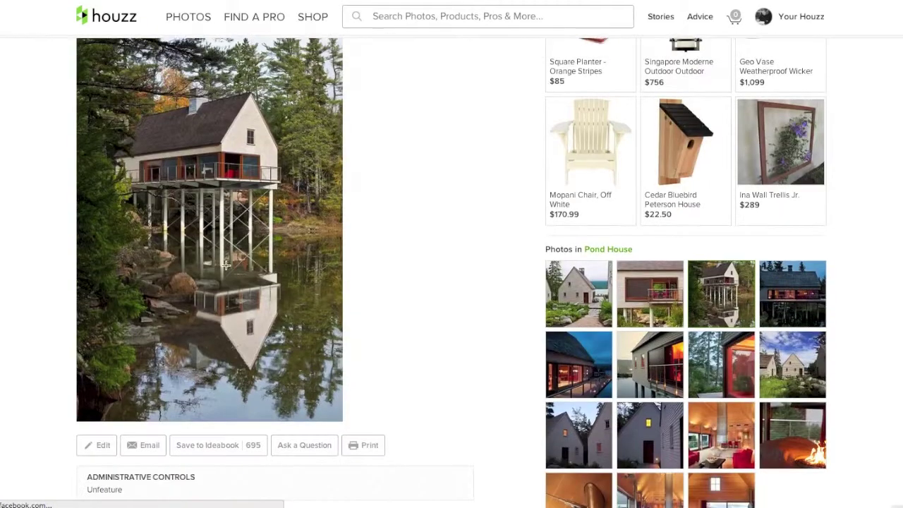
{"action": "scroll", "coordinate": [224, 295], "scroll_direction": "up", "scroll_amount": 1}
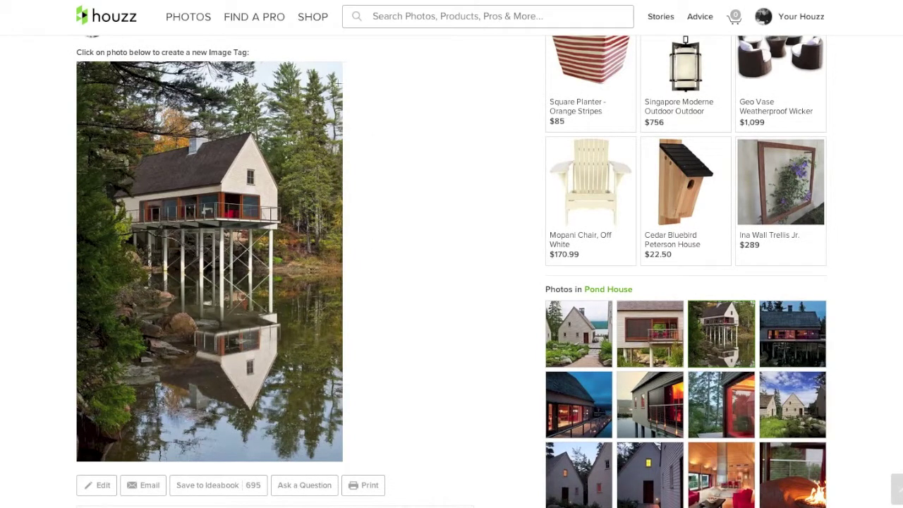
{"action": "scroll", "coordinate": [161, 229], "scroll_direction": "down", "scroll_amount": 5}
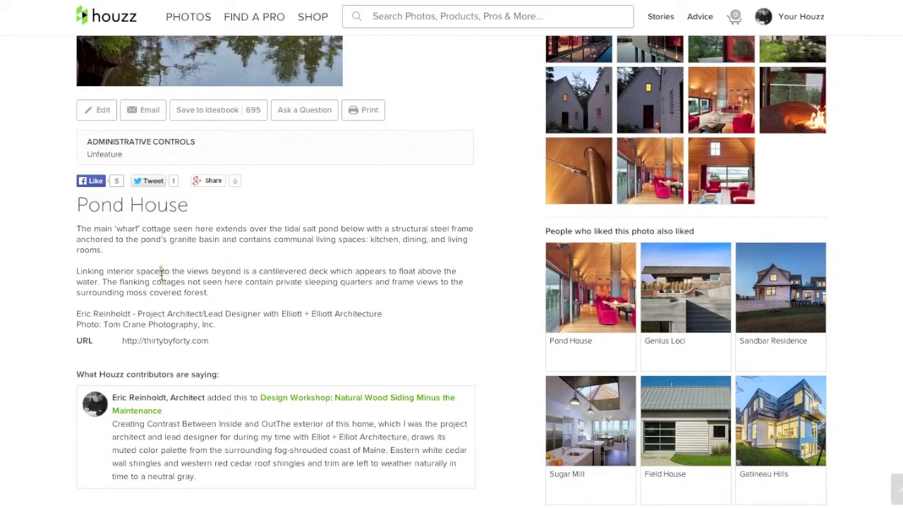
{"action": "scroll", "coordinate": [240, 282], "scroll_direction": "up", "scroll_amount": 2}
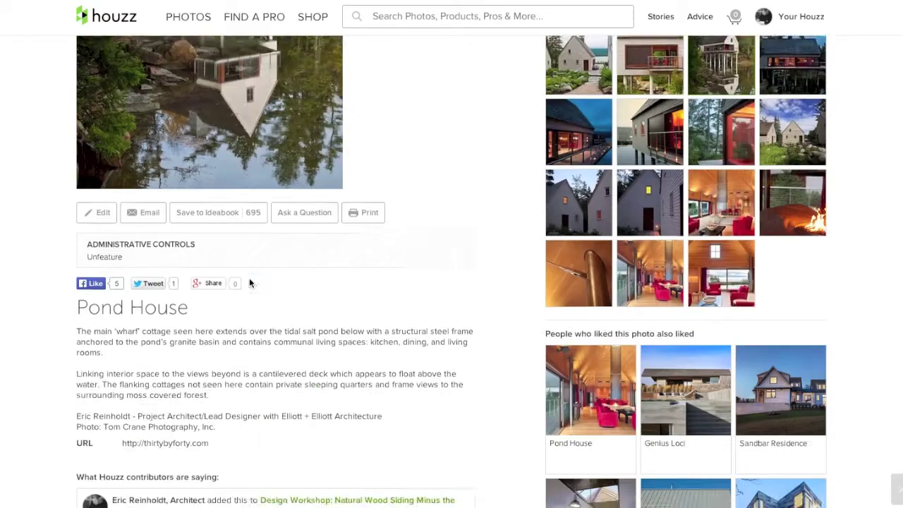
{"action": "scroll", "coordinate": [251, 282], "scroll_direction": "down", "scroll_amount": 3}
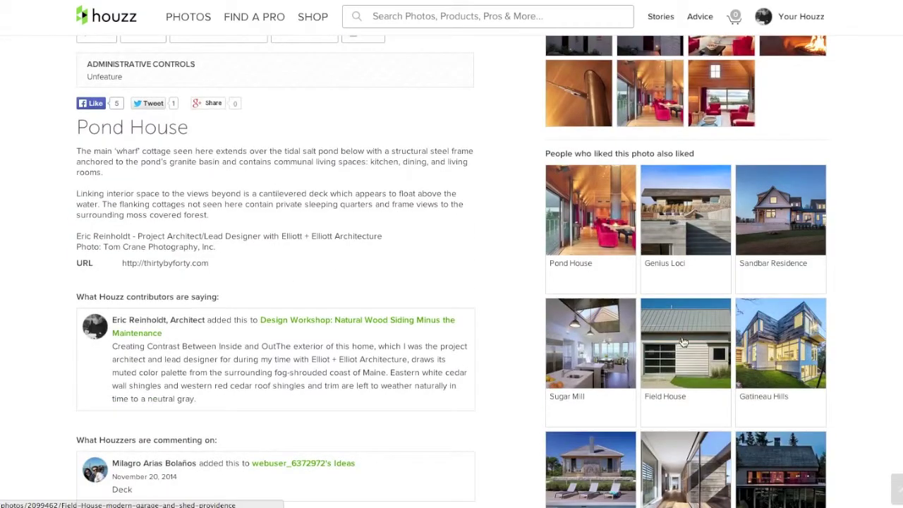
- Open the Field House photo among those also liked and review its credit, URL and user questions
{"action": "left_click", "coordinate": [681, 346]}
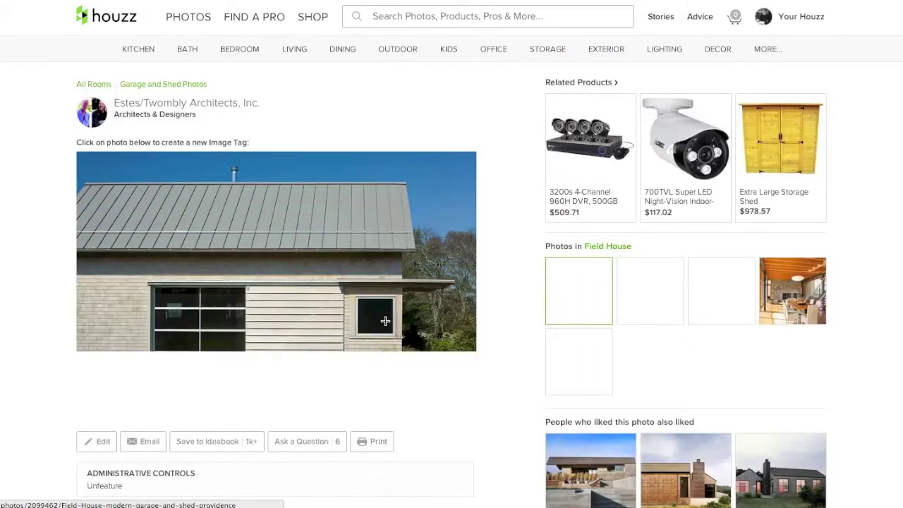
{"action": "scroll", "coordinate": [389, 322], "scroll_direction": "down", "scroll_amount": 4}
{"action": "scroll", "coordinate": [392, 327], "scroll_direction": "down", "scroll_amount": 1}
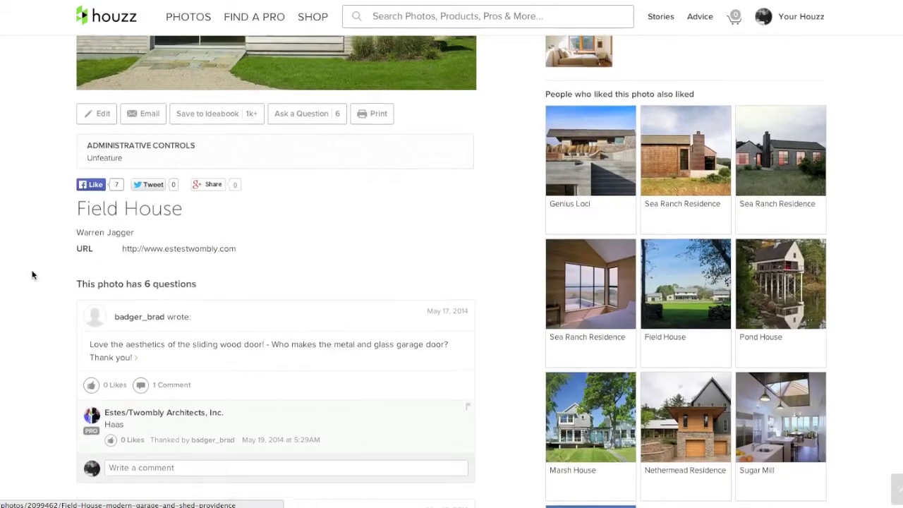
{"action": "scroll", "coordinate": [33, 272], "scroll_direction": "up", "scroll_amount": 2}
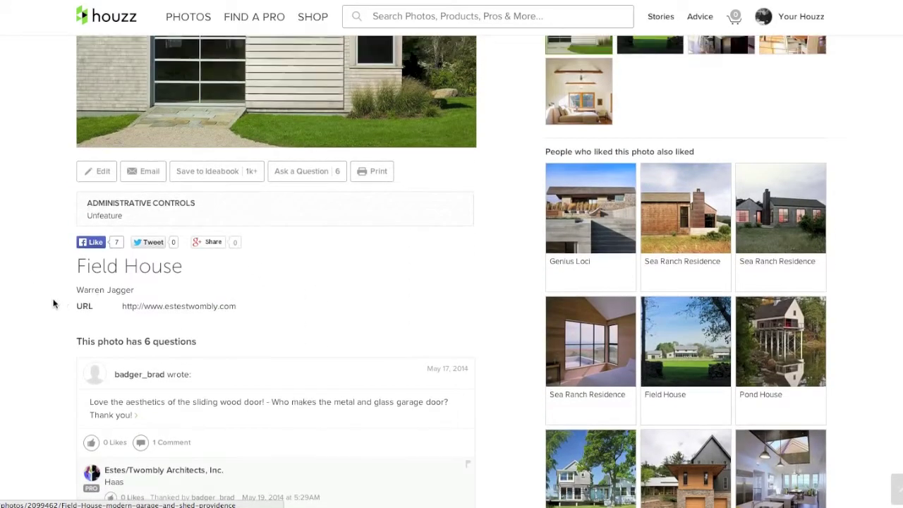
- Open the Field House photo's details, review its keywords and Description & Photo Credits, close the form and look over the photo again
{"action": "left_click", "coordinate": [103, 174]}
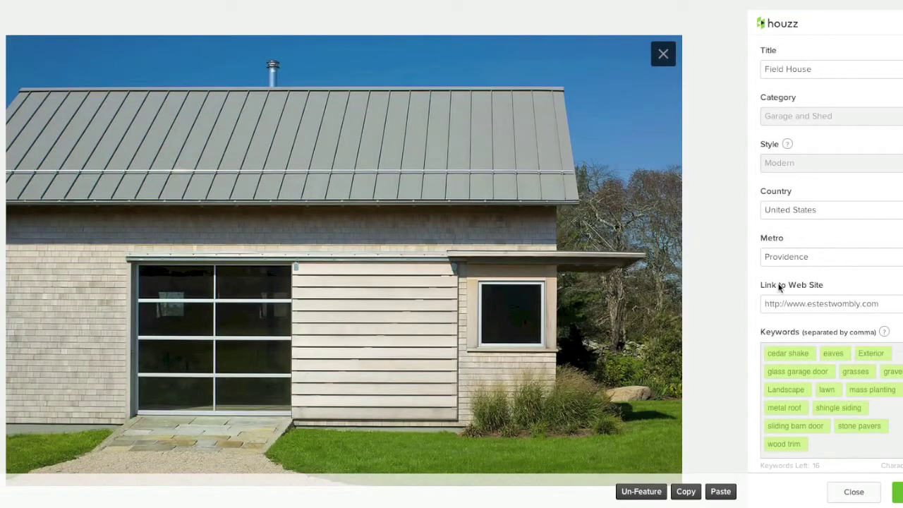
{"action": "scroll", "coordinate": [826, 283], "scroll_direction": "down", "scroll_amount": 3}
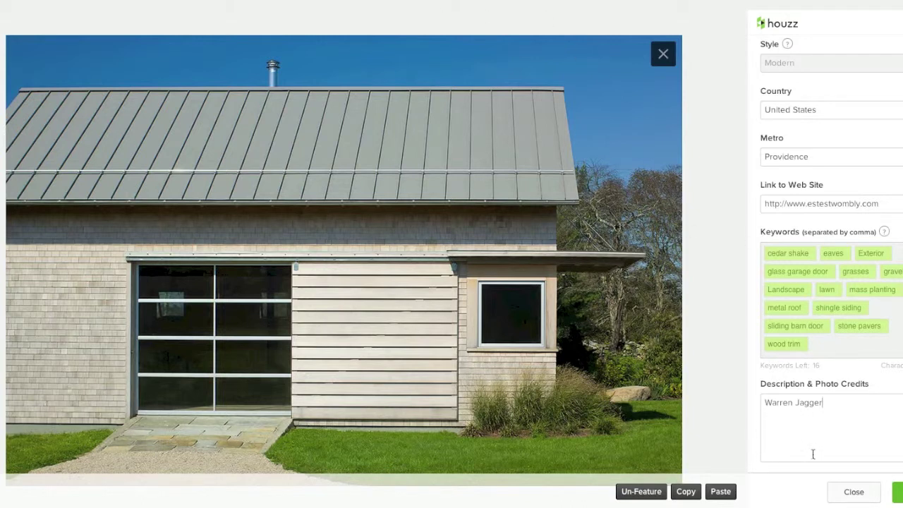
{"action": "left_click", "coordinate": [854, 492]}
{"action": "scroll", "coordinate": [455, 251], "scroll_direction": "down", "scroll_amount": 3}
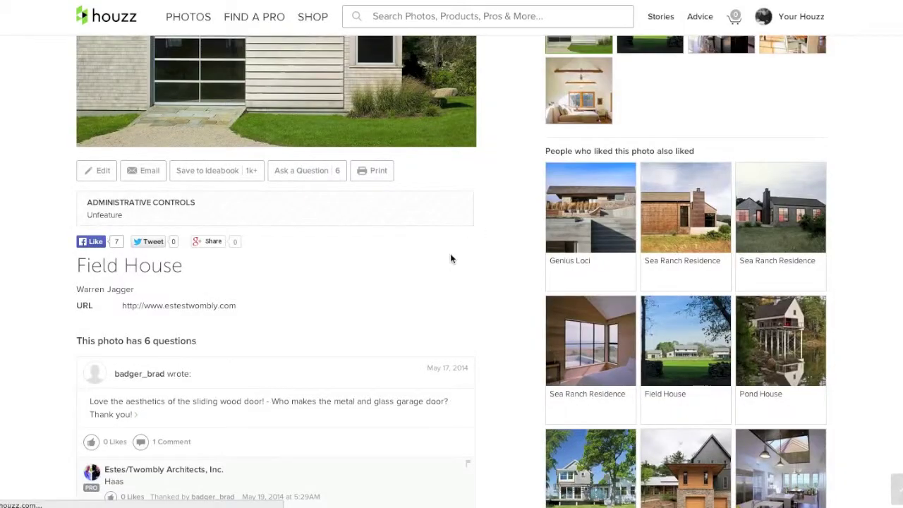
{"action": "scroll", "coordinate": [457, 247], "scroll_direction": "up", "scroll_amount": 7}
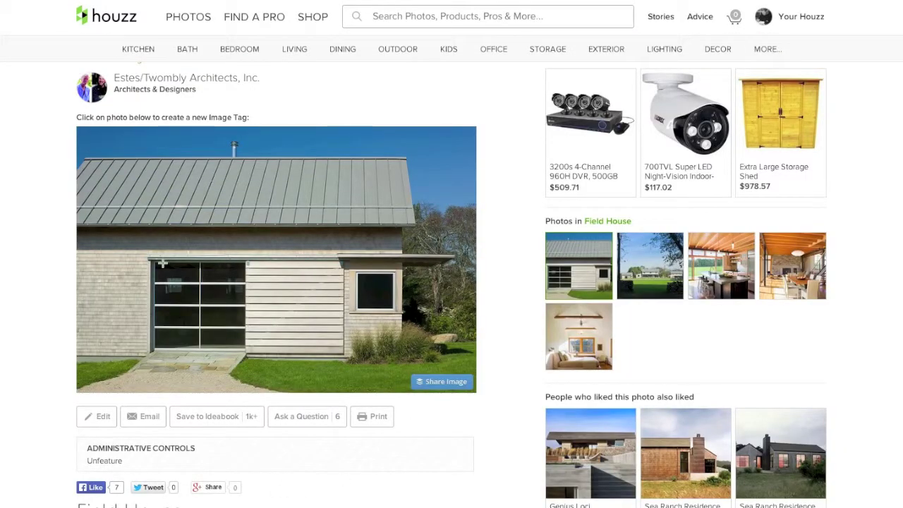
{"action": "scroll", "coordinate": [206, 204], "scroll_direction": "up", "scroll_amount": 1}
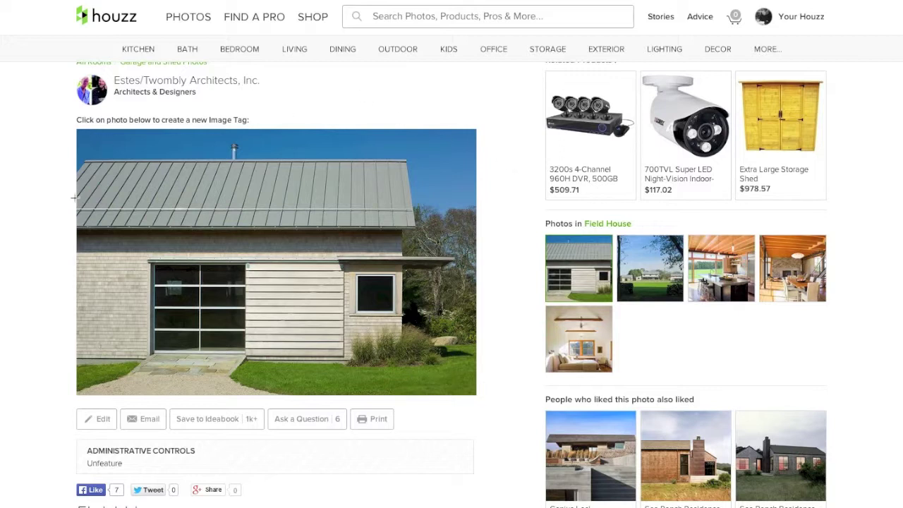
- Go to the Houzz home feed, open Featured Stories and look over the Latest From Houzz page and its story categories
{"action": "left_click", "coordinate": [102, 23]}
{"action": "scroll", "coordinate": [268, 200], "scroll_direction": "down", "scroll_amount": 5}
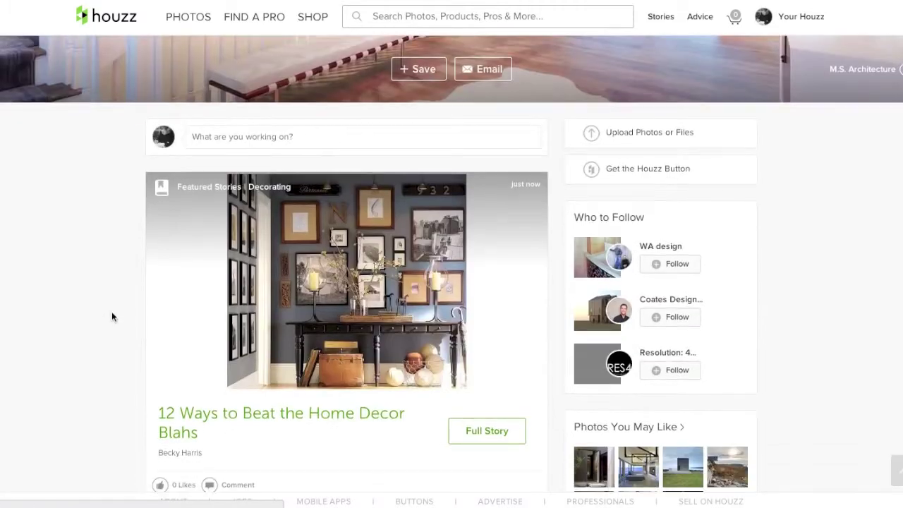
{"action": "scroll", "coordinate": [112, 317], "scroll_direction": "down", "scroll_amount": 1}
{"action": "mouse_move", "coordinate": [200, 171]}
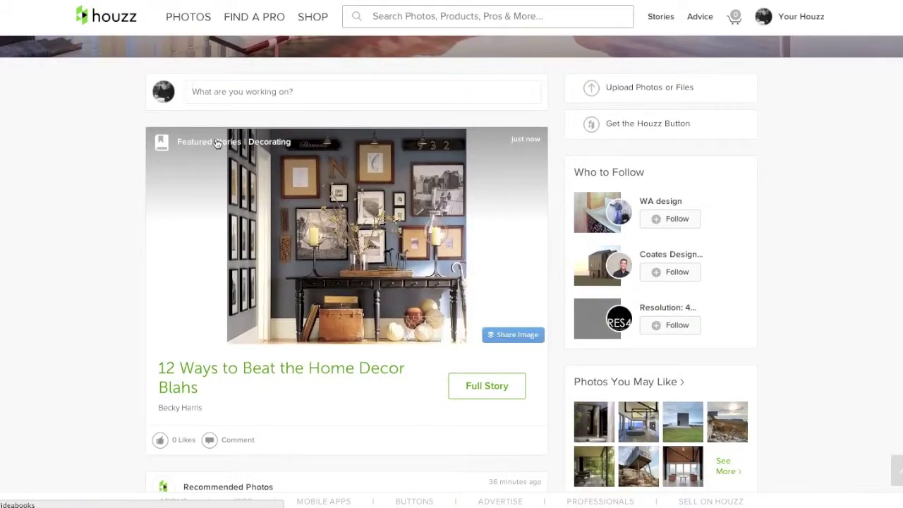
{"action": "left_click", "coordinate": [218, 143]}
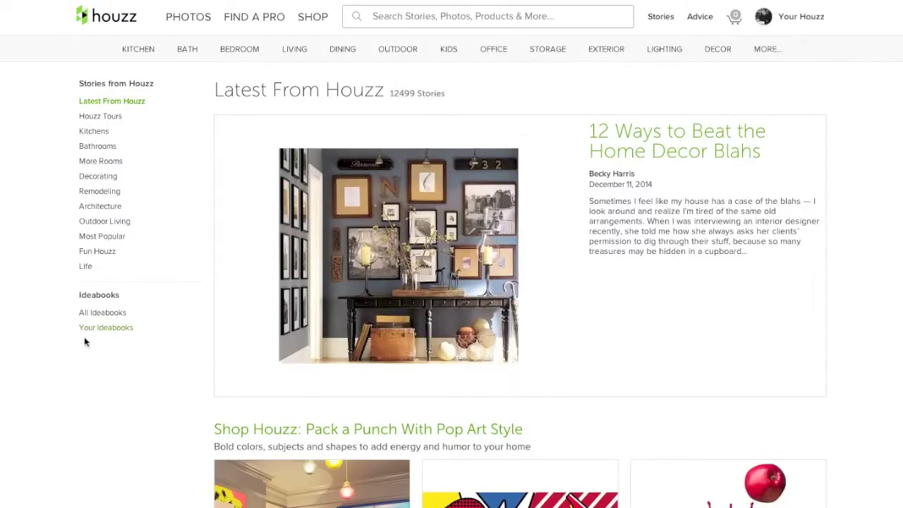
{"action": "scroll", "coordinate": [85, 328], "scroll_direction": "down", "scroll_amount": 3}
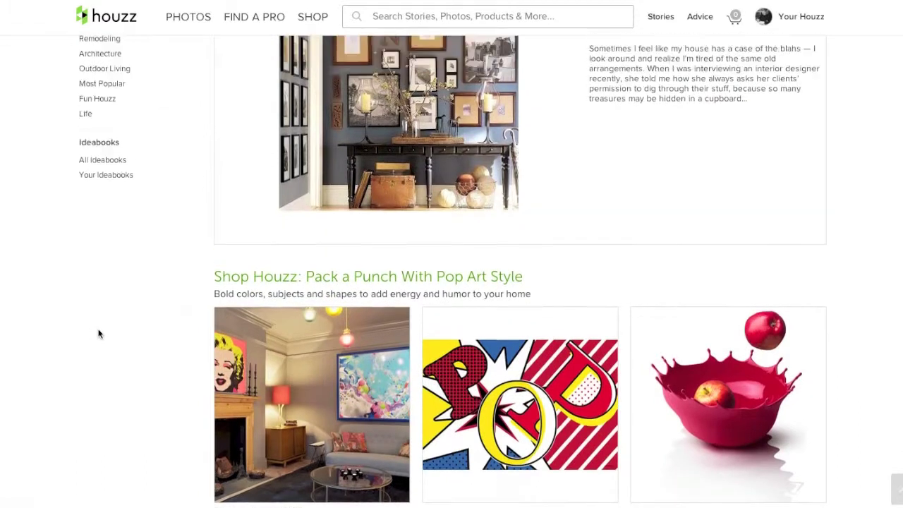
{"action": "scroll", "coordinate": [99, 333], "scroll_direction": "up", "scroll_amount": 3}
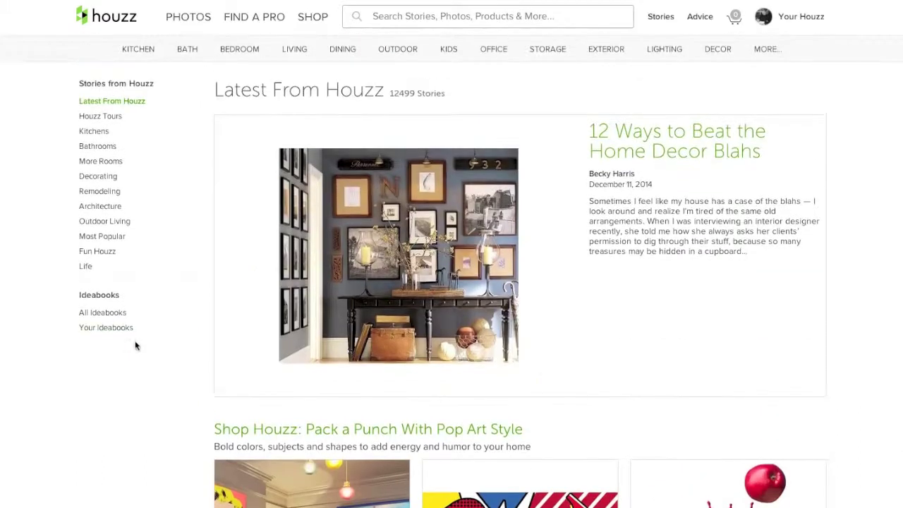
- Open the story "12 Ways to Beat the Home Decor Blahs" and examine how it combines photos, design credits, tips and related products
{"action": "left_click", "coordinate": [688, 136]}
{"action": "scroll", "coordinate": [338, 274], "scroll_direction": "down", "scroll_amount": 3}
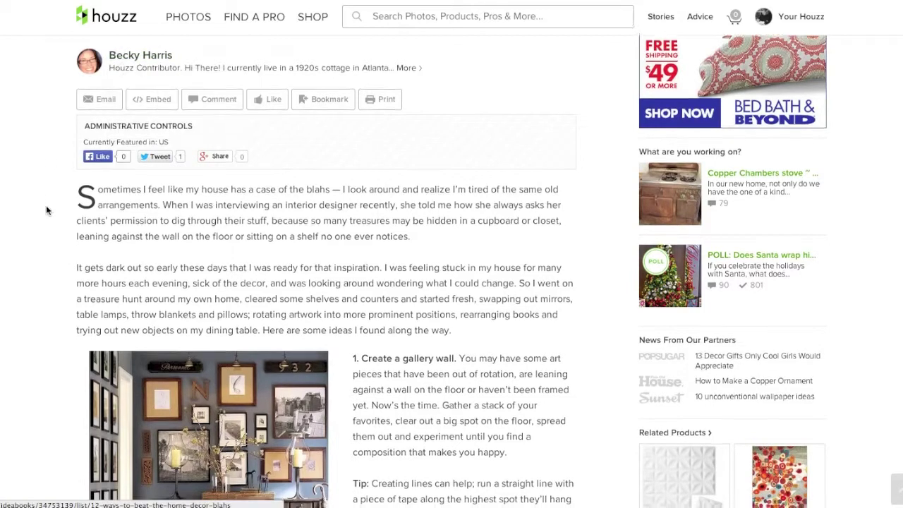
{"action": "scroll", "coordinate": [46, 205], "scroll_direction": "down", "scroll_amount": 3}
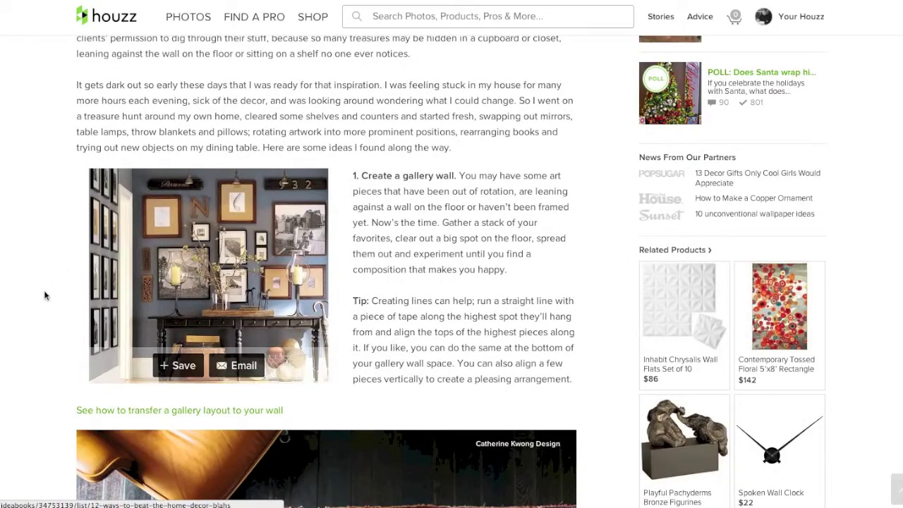
{"action": "scroll", "coordinate": [45, 295], "scroll_direction": "down", "scroll_amount": 6}
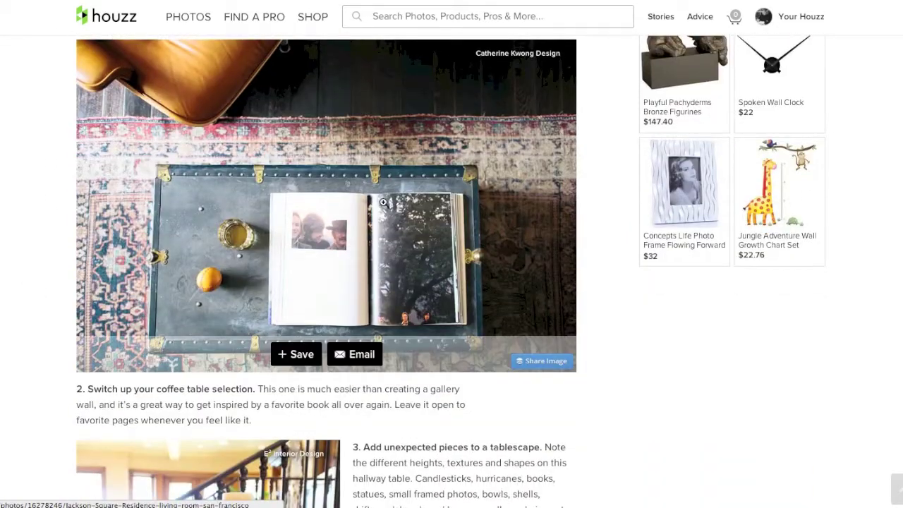
{"action": "scroll", "coordinate": [28, 283], "scroll_direction": "down", "scroll_amount": 8}
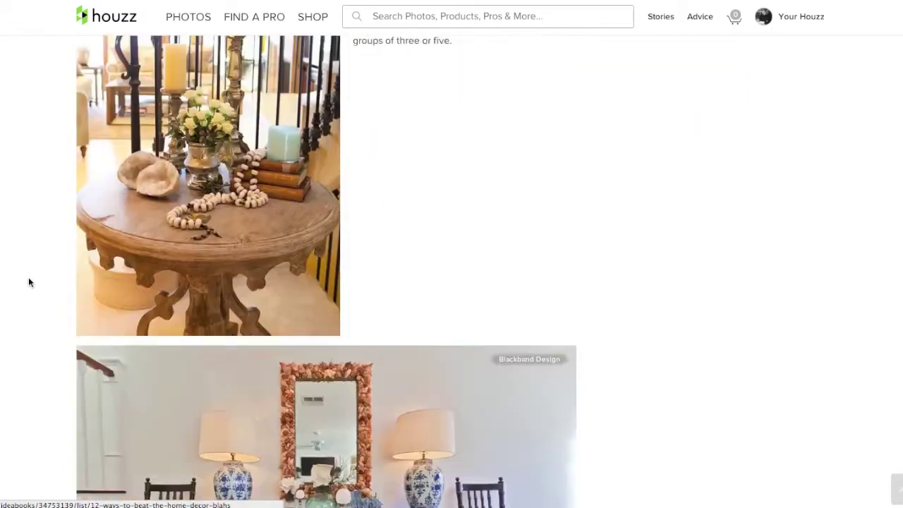
{"action": "scroll", "coordinate": [29, 282], "scroll_direction": "down", "scroll_amount": 4}
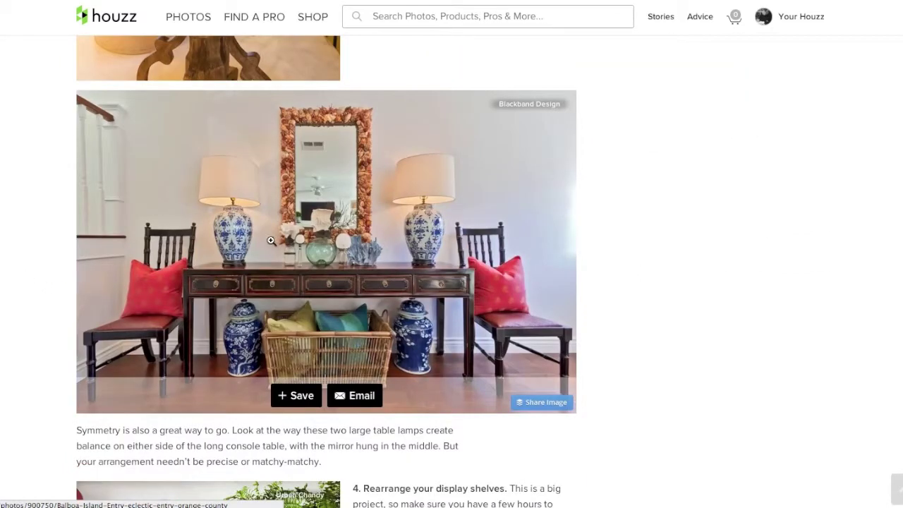
{"action": "scroll", "coordinate": [63, 327], "scroll_direction": "up", "scroll_amount": 7}
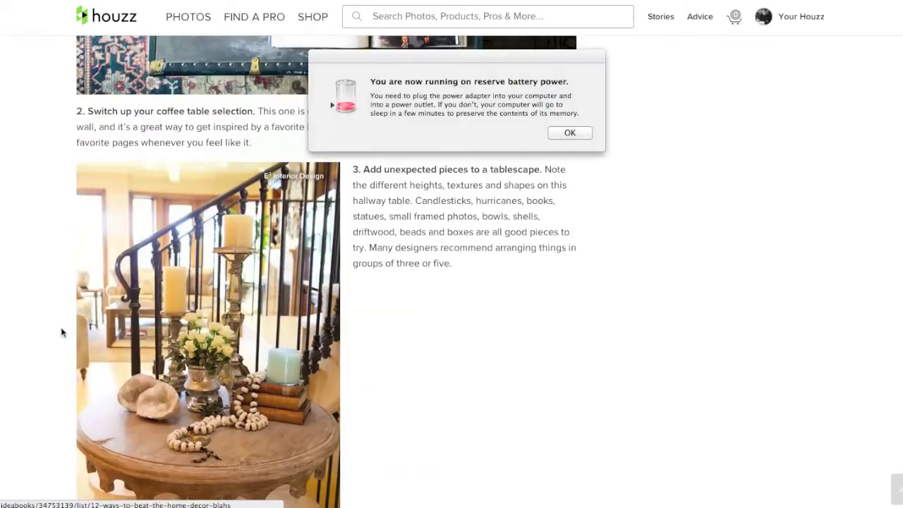
{"action": "scroll", "coordinate": [62, 332], "scroll_direction": "up", "scroll_amount": 6}
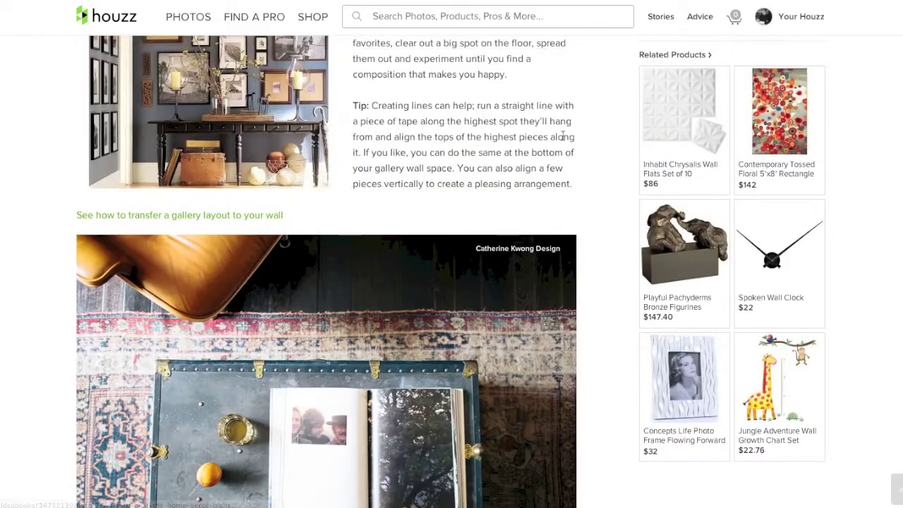
{"action": "scroll", "coordinate": [282, 212], "scroll_direction": "up", "scroll_amount": 3}
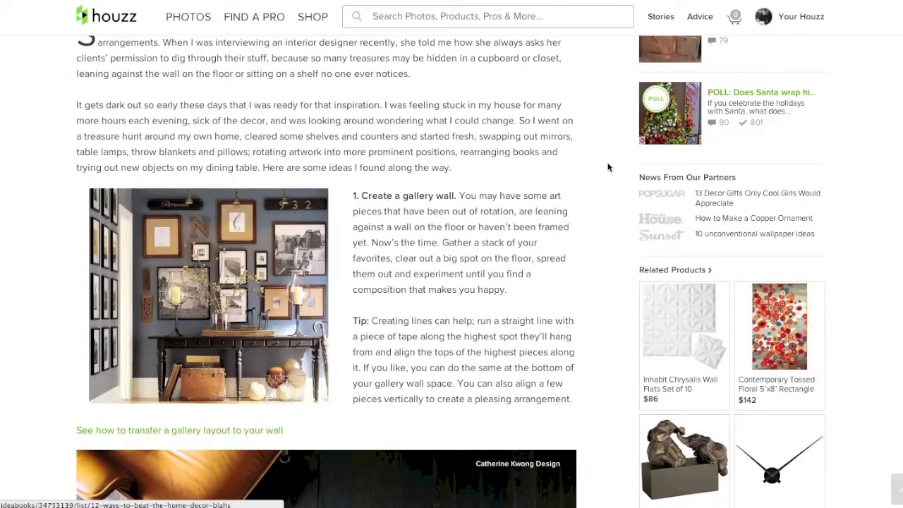